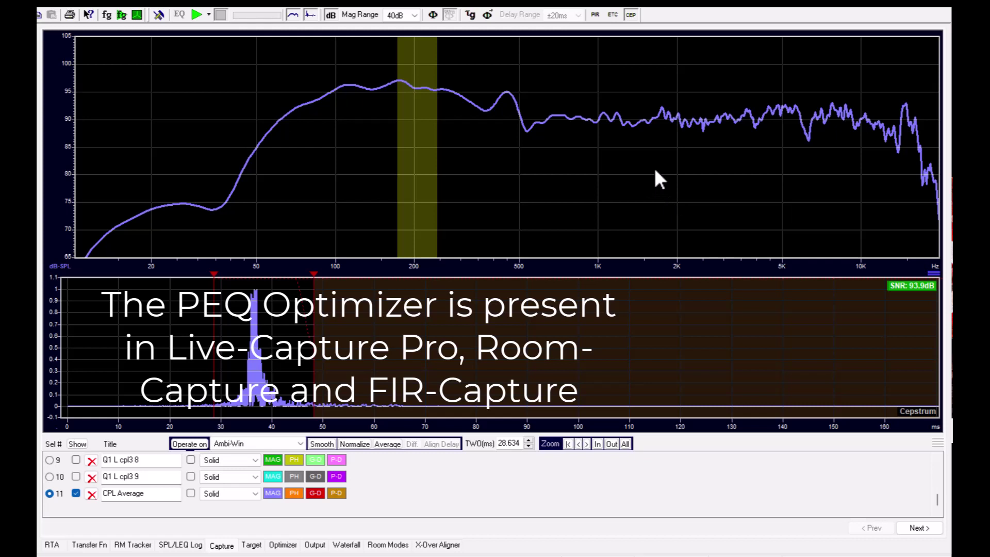
Switch to the Target page to show the averaged measurement against the 0 dB target line.
left_click(124, 493)
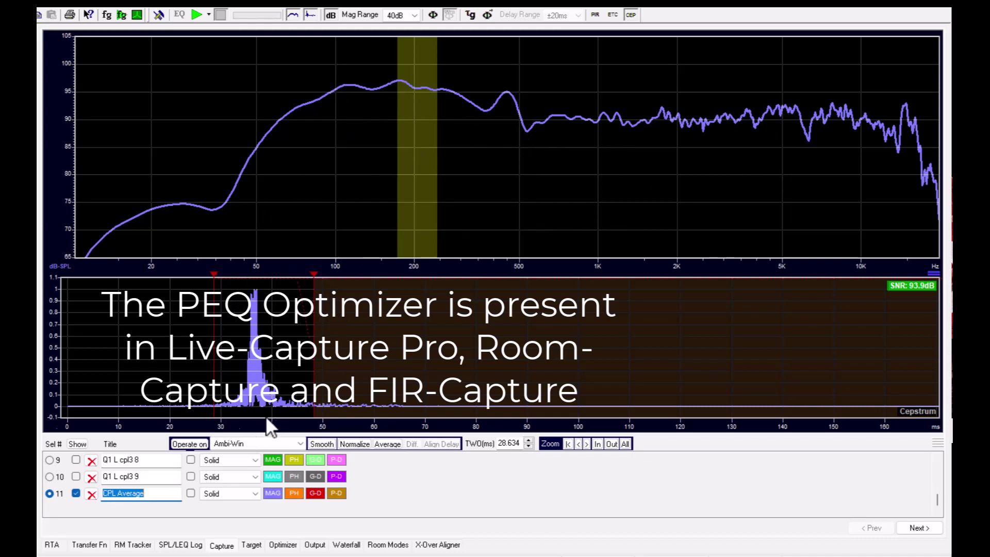
left_click(254, 546)
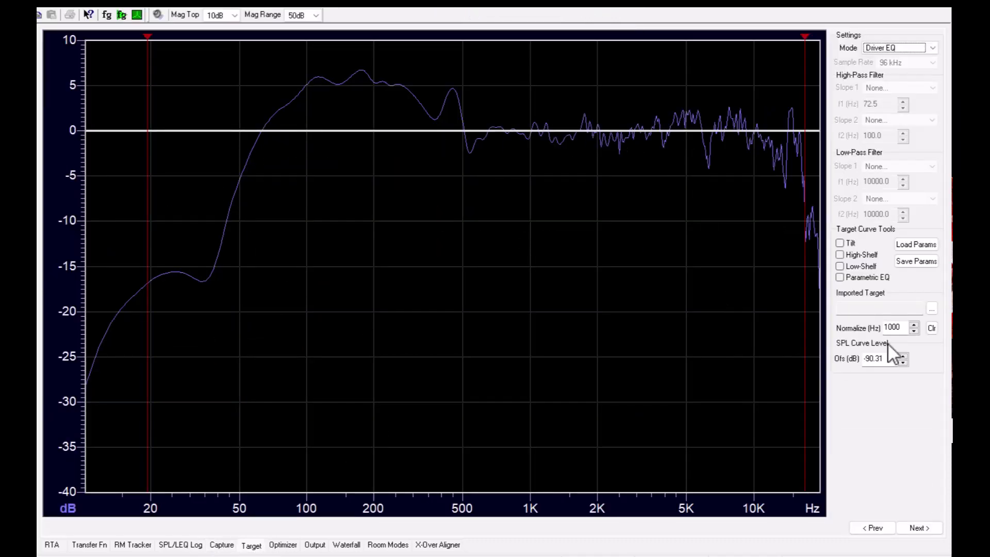
Import Metal_target.txt as the target curve and move the lower frequency limit to about 45 Hz.
left_click(933, 309)
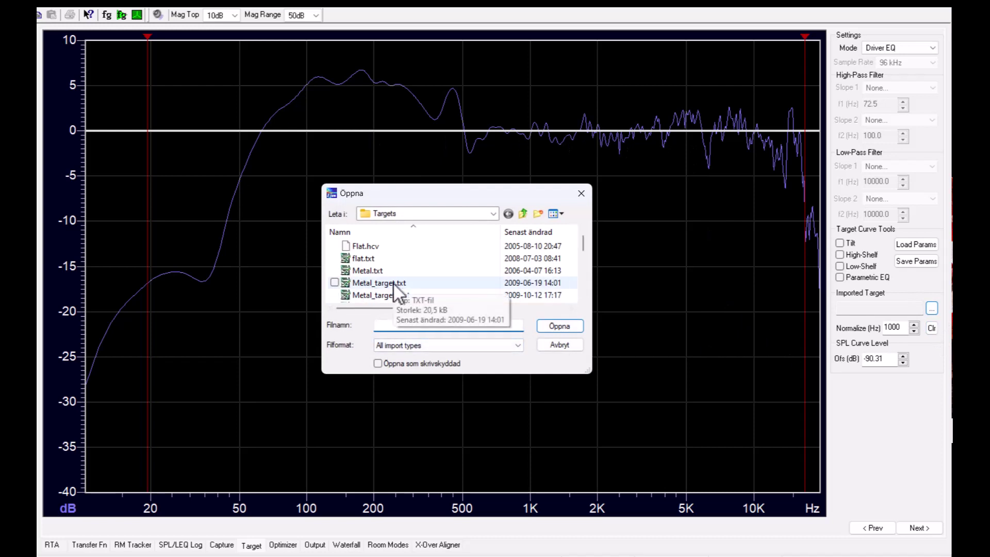
left_click(393, 282)
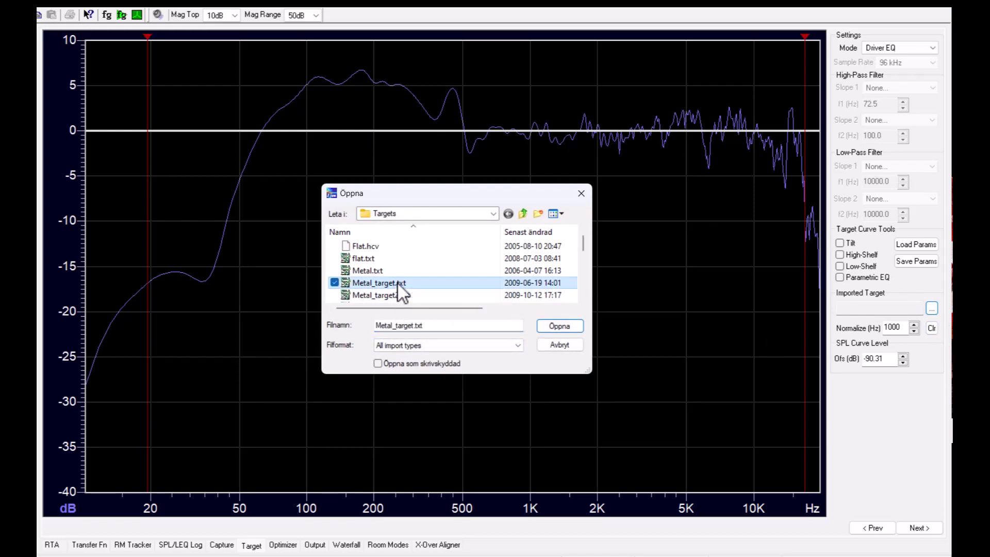
left_click(560, 325)
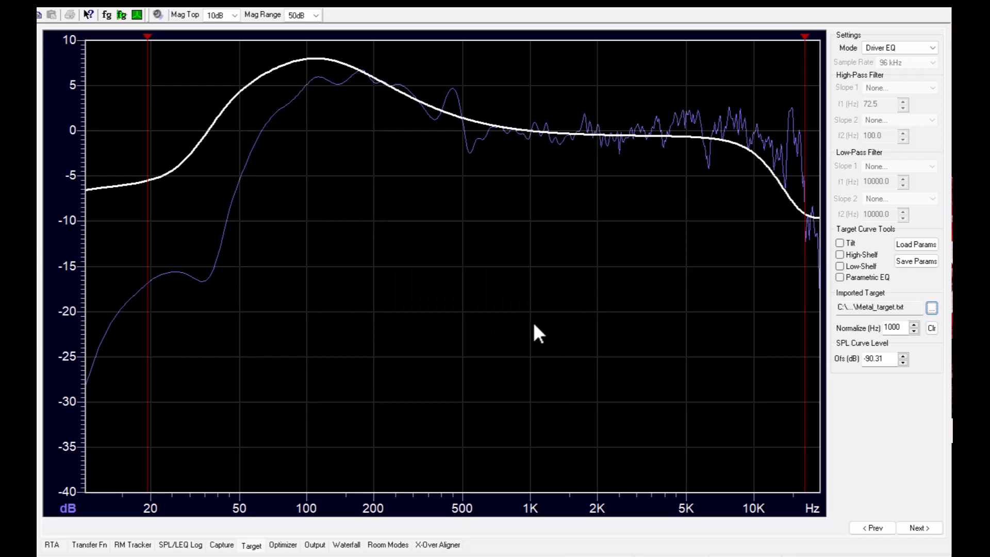
left_click_drag(148, 254, 226, 247)
left_click_drag(806, 310, 805, 312)
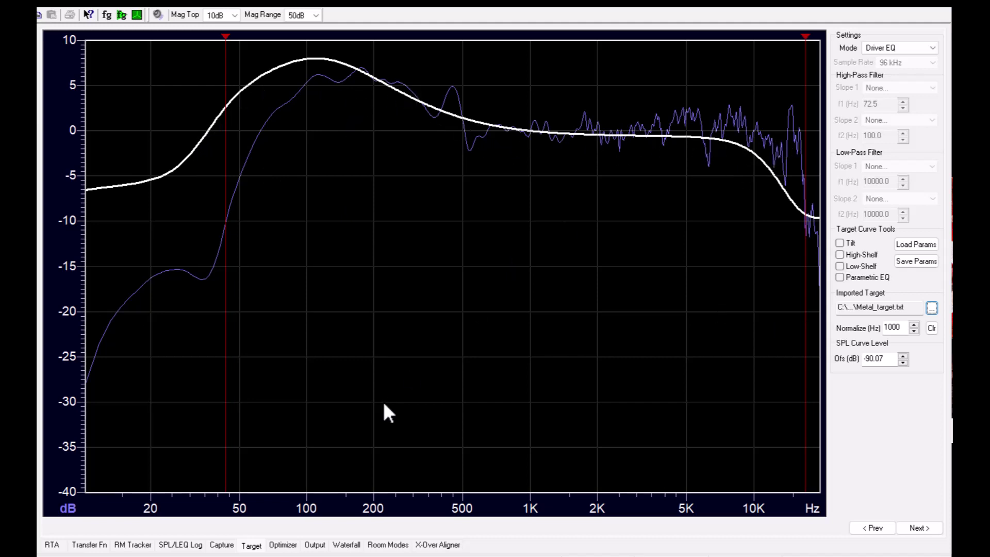
Run the PEQ optimizer over 20–17357.7 Hz to fit the response to the target.
left_click(283, 545)
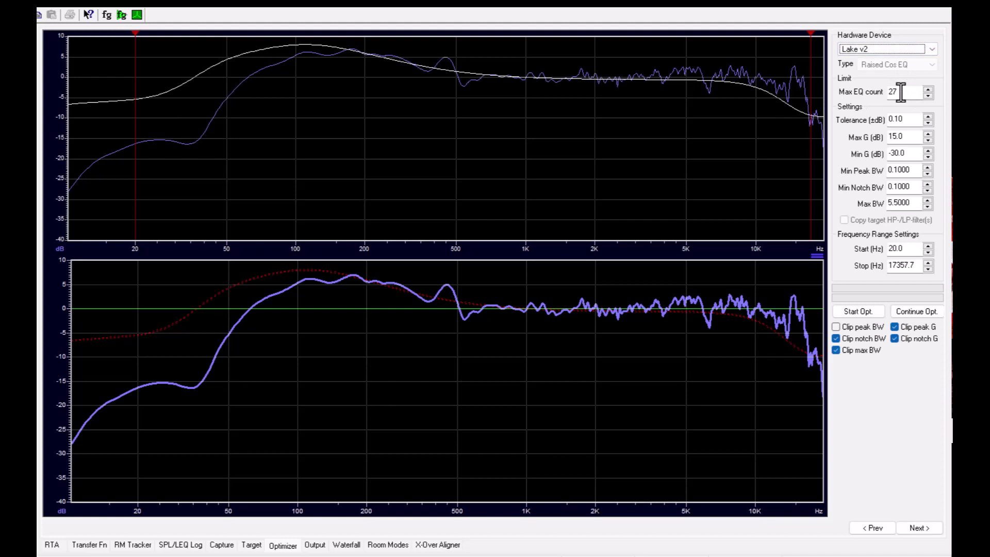
left_click(855, 311)
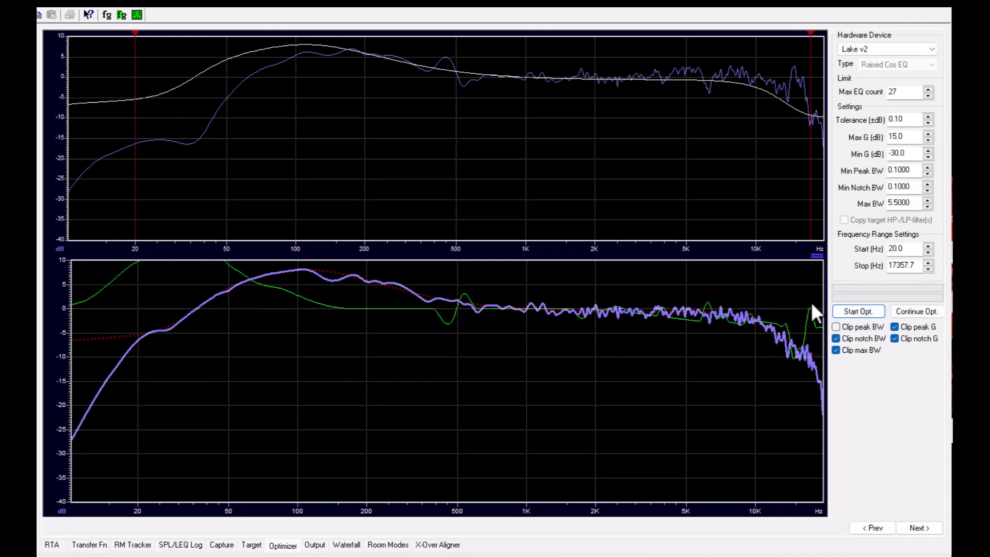
Review the optimized biquad filters up to filter 17, then export them as a Lake EQ overlay.
left_click(315, 545)
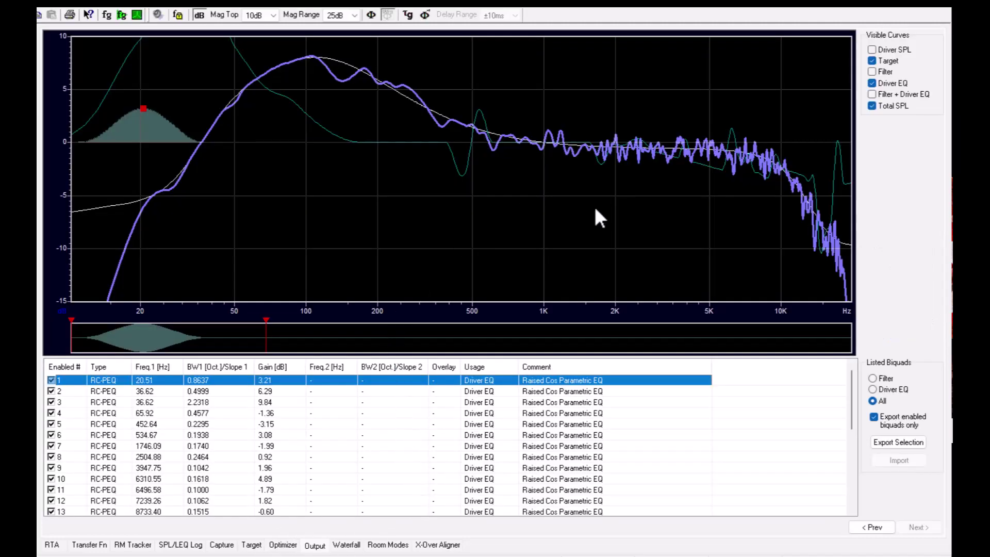
left_click(270, 392)
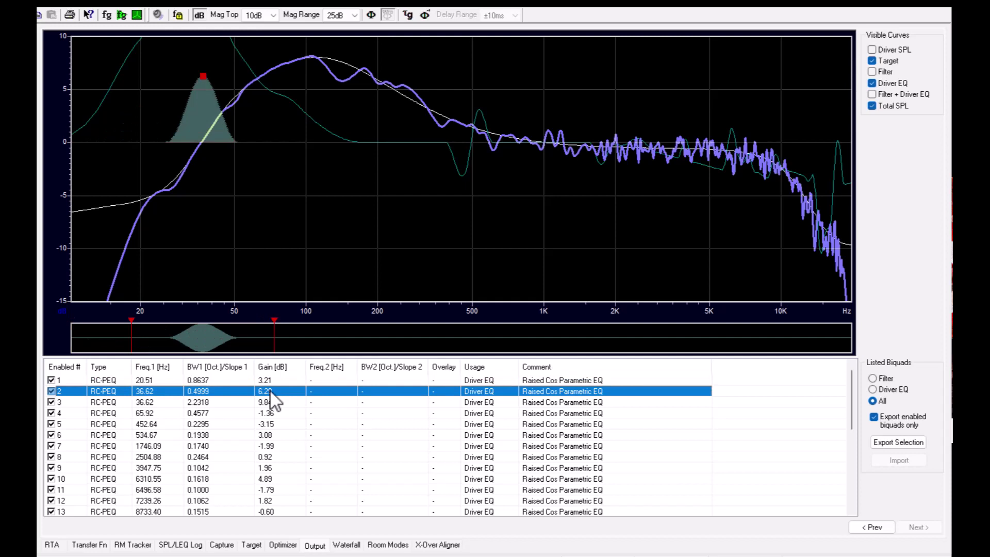
key("Down")
key("Down")
key("Down")
key("Down")
key("Down")
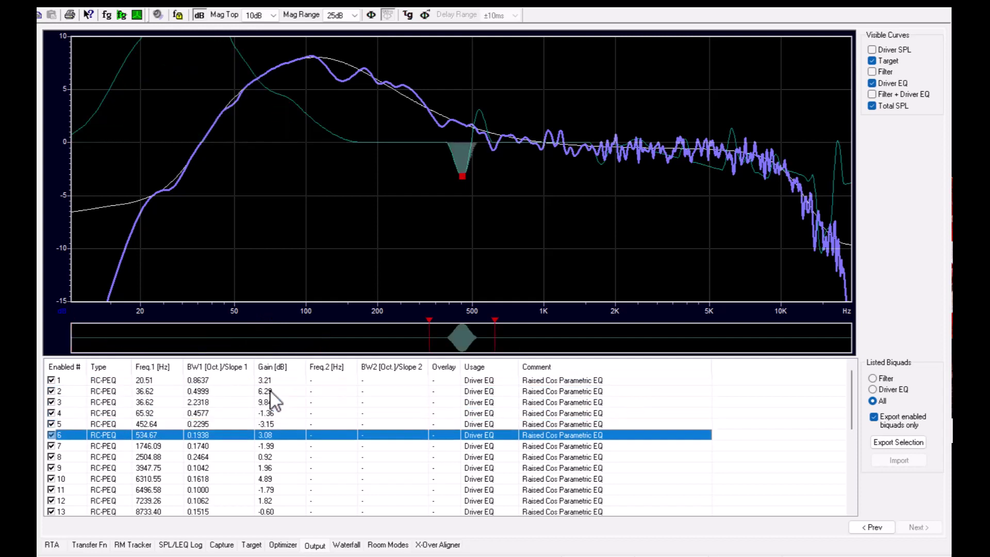
key("Down")
key("Down")
key("Down")
key("Down")
key("Down")
key("Down")
key("Down")
key("Down")
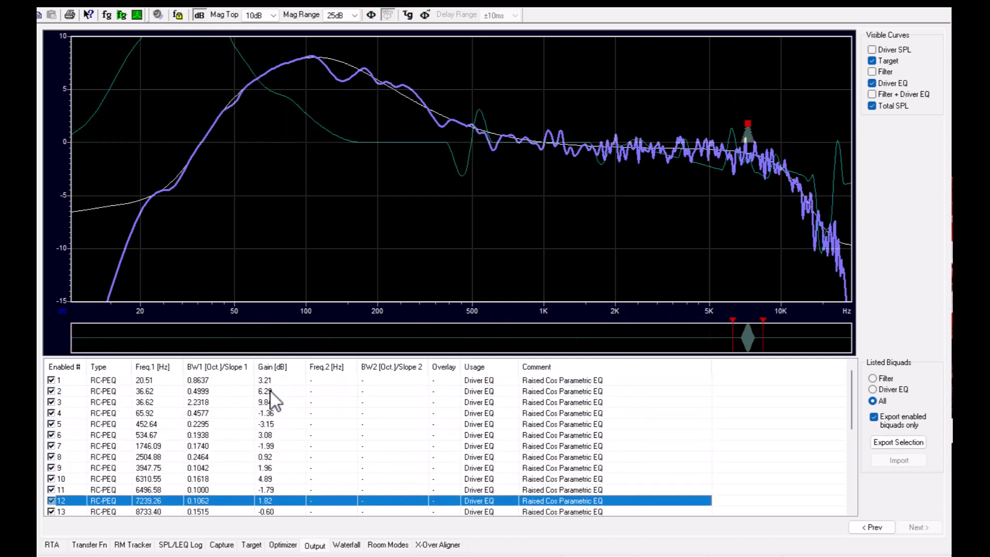
key("Down")
key("Down")
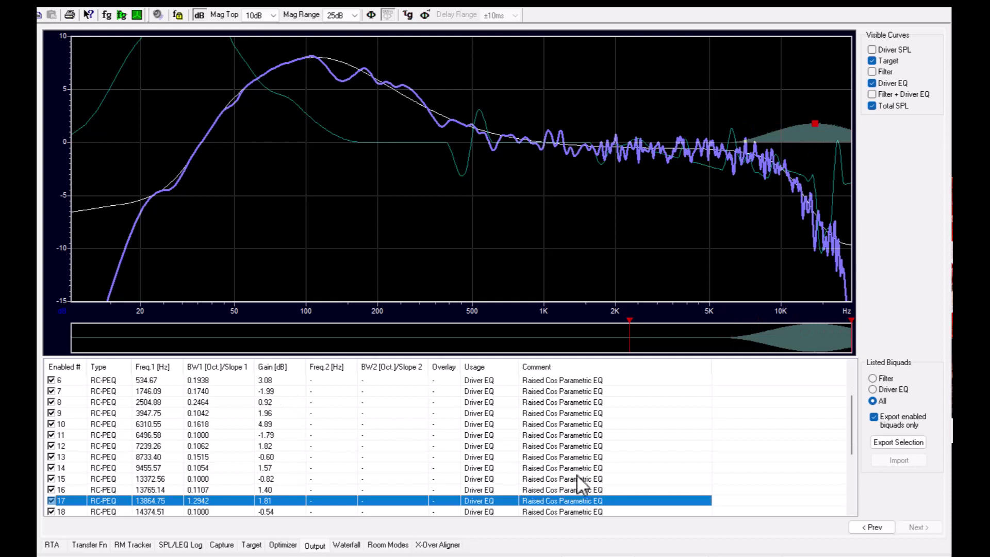
left_click(885, 443)
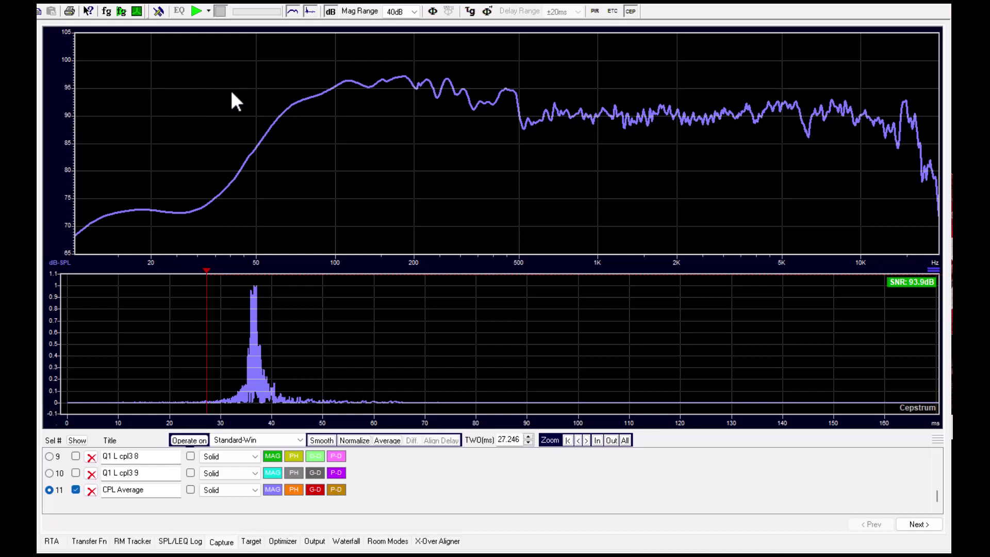
left_click(159, 15)
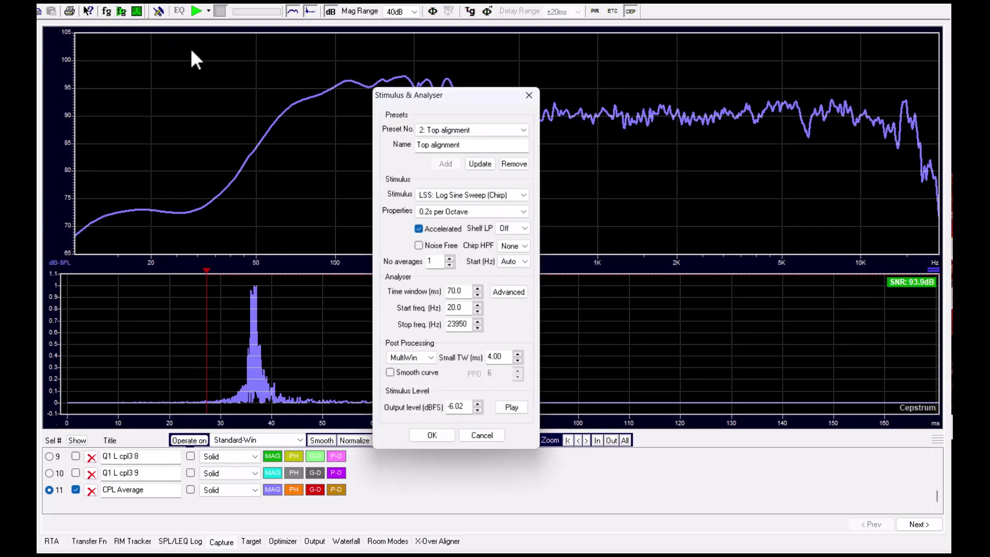
left_click(514, 410)
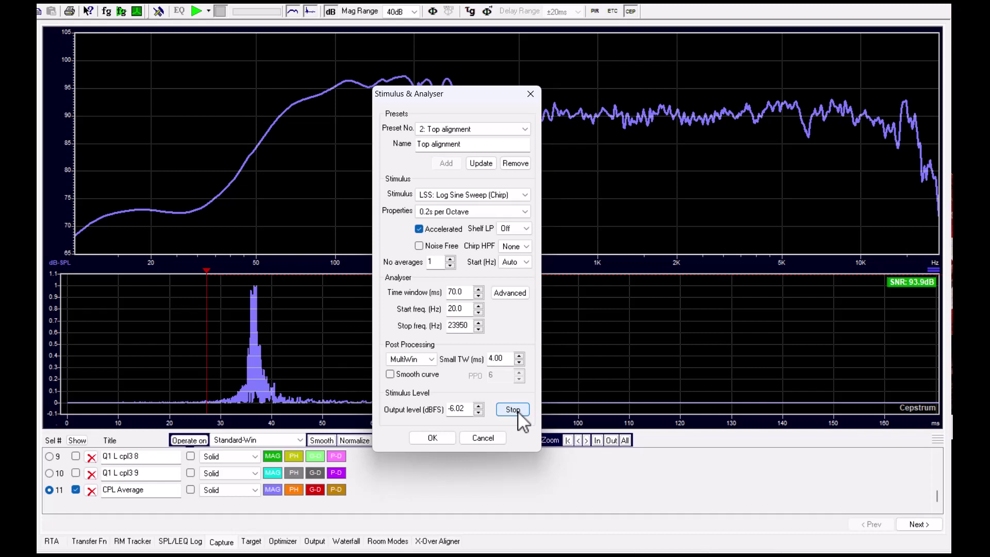
left_click(433, 438)
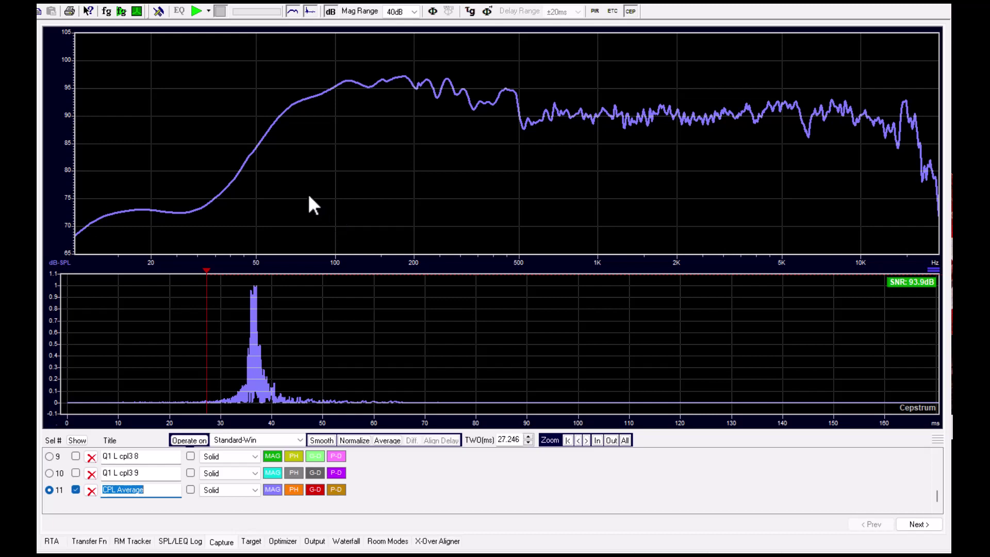
left_click(77, 441)
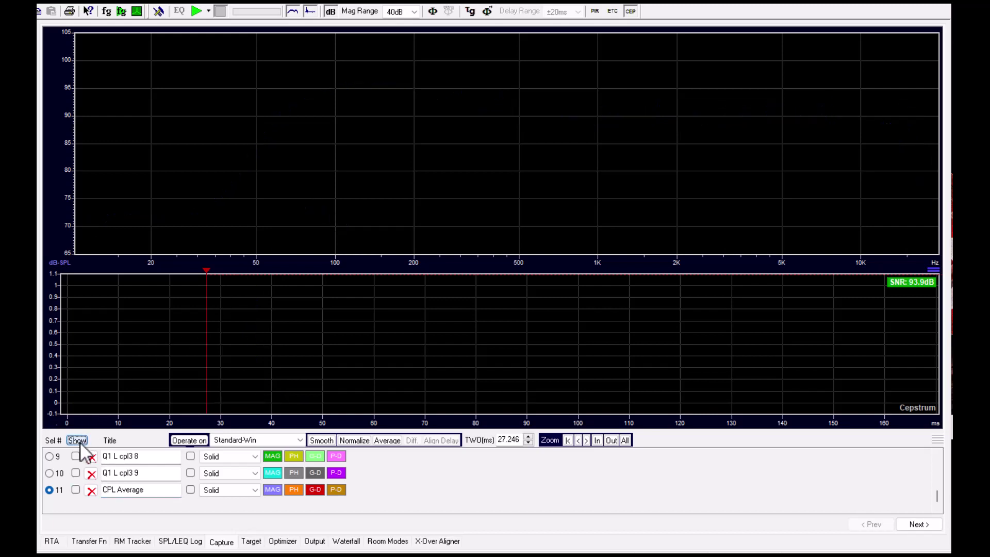
left_click(76, 441)
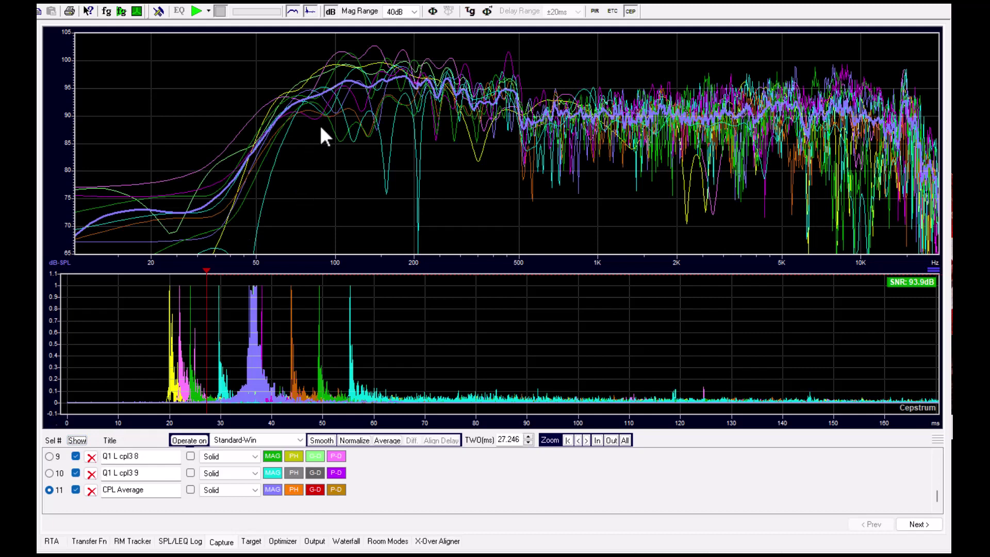
left_click(118, 489)
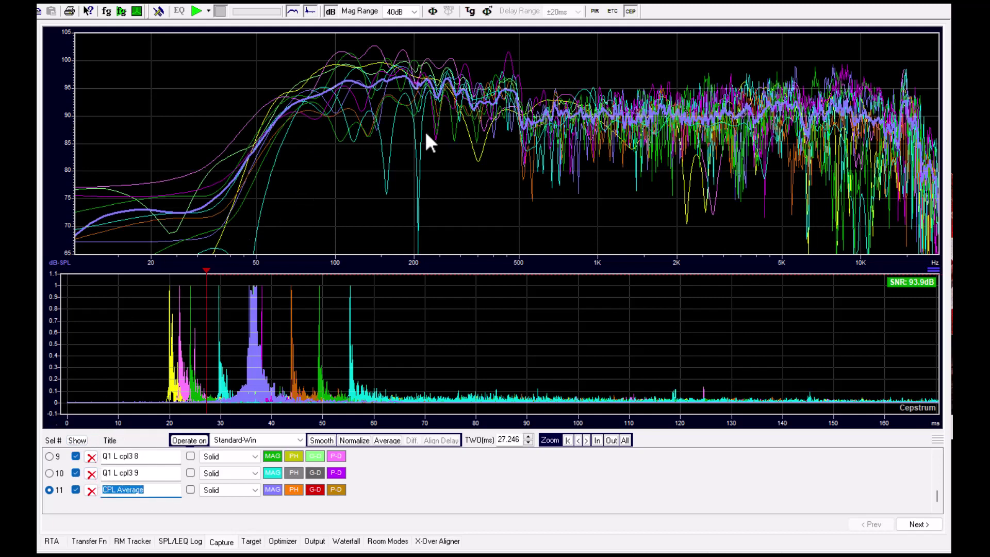
left_click(77, 441)
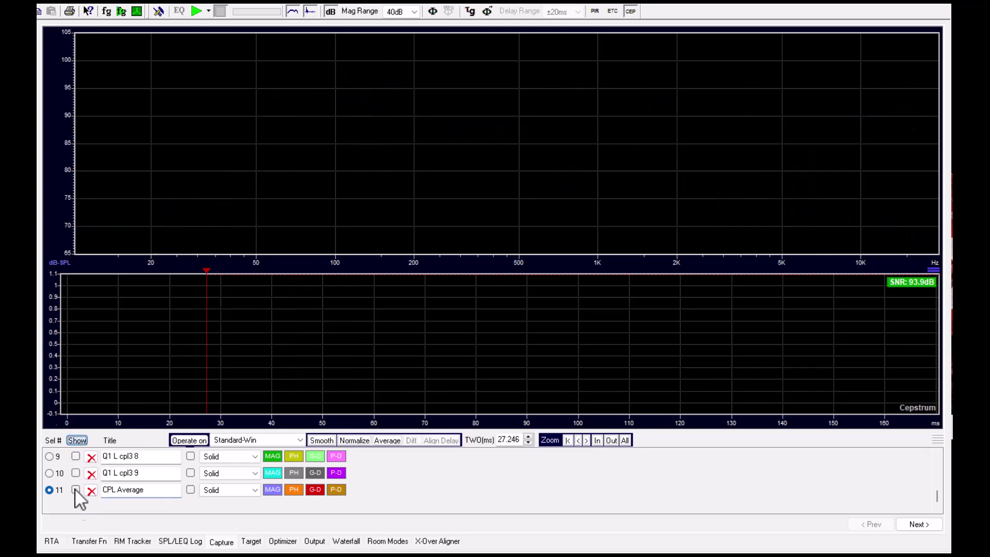
left_click(76, 489)
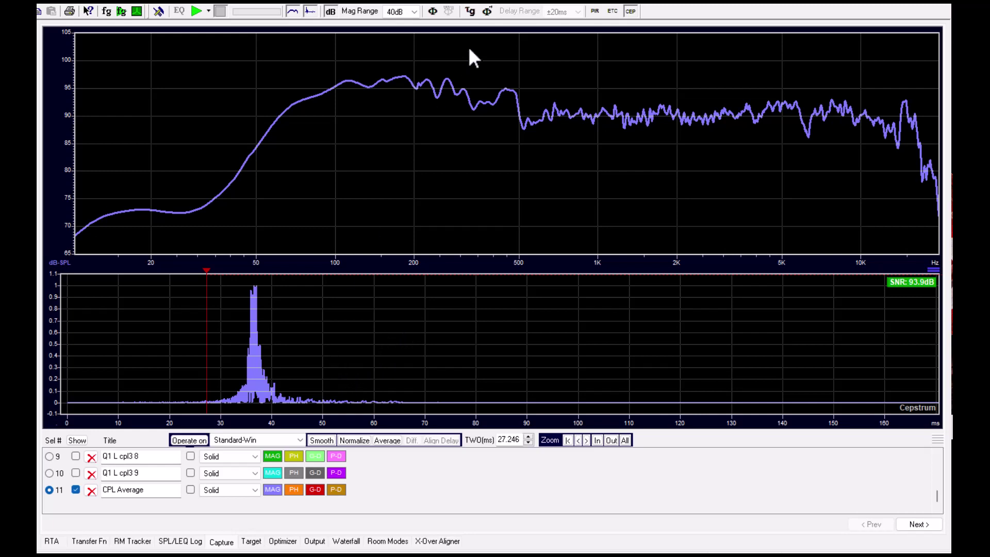
Try the phase and ±180° wrapped-phase traces, then replace them with the group-delay trace.
left_click(433, 11)
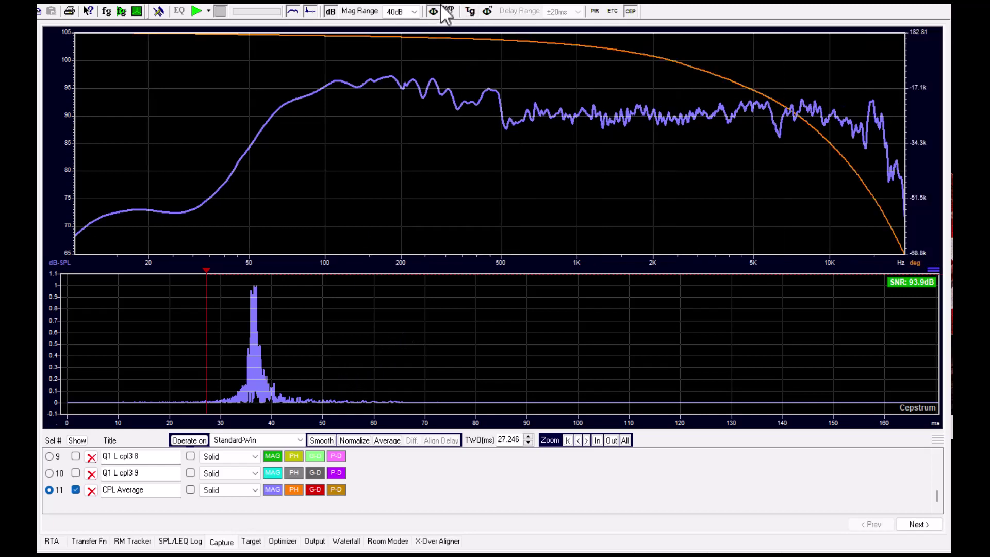
left_click(448, 10)
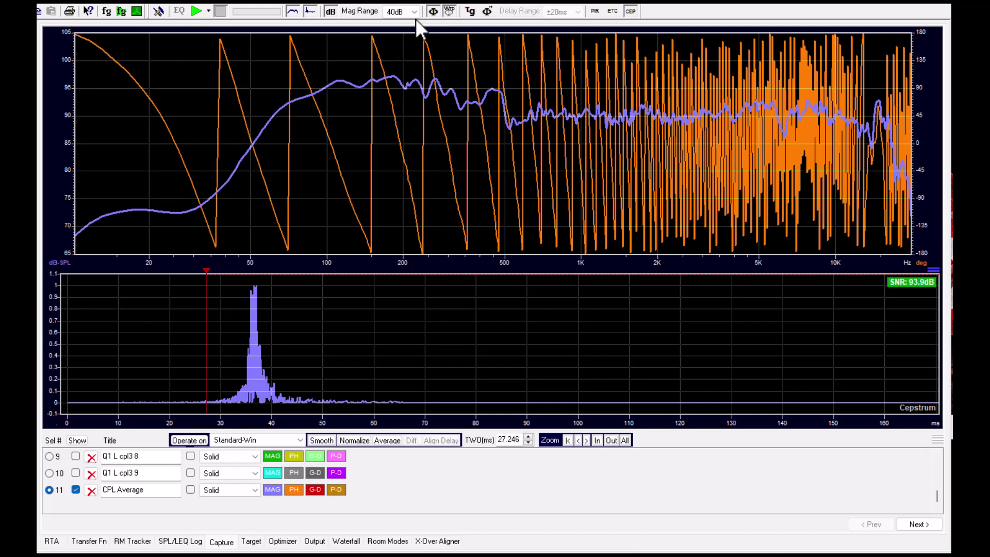
left_click(434, 11)
left_click(470, 11)
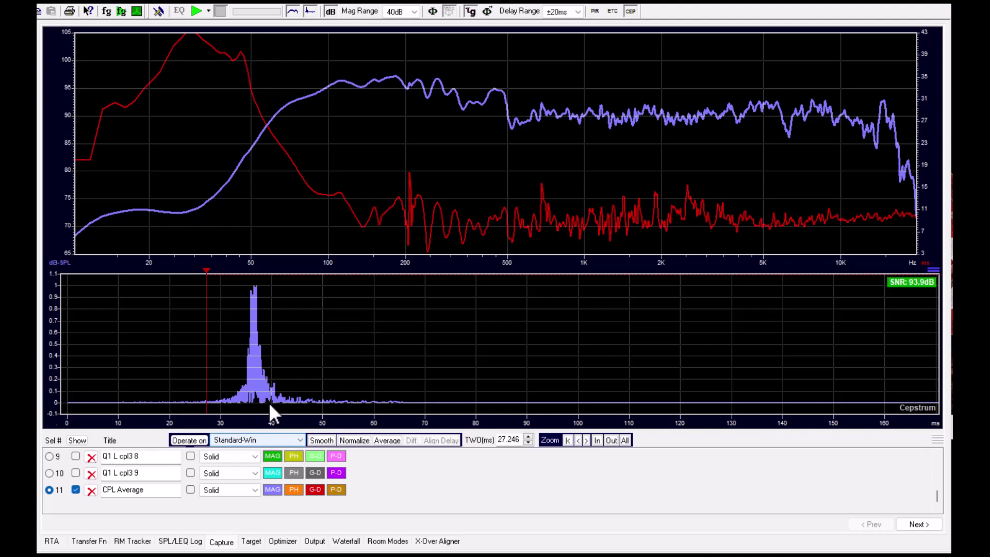
Switch the analysis window to Ambi-Win and shorten the impulse window to about 48 ms.
left_click(277, 438)
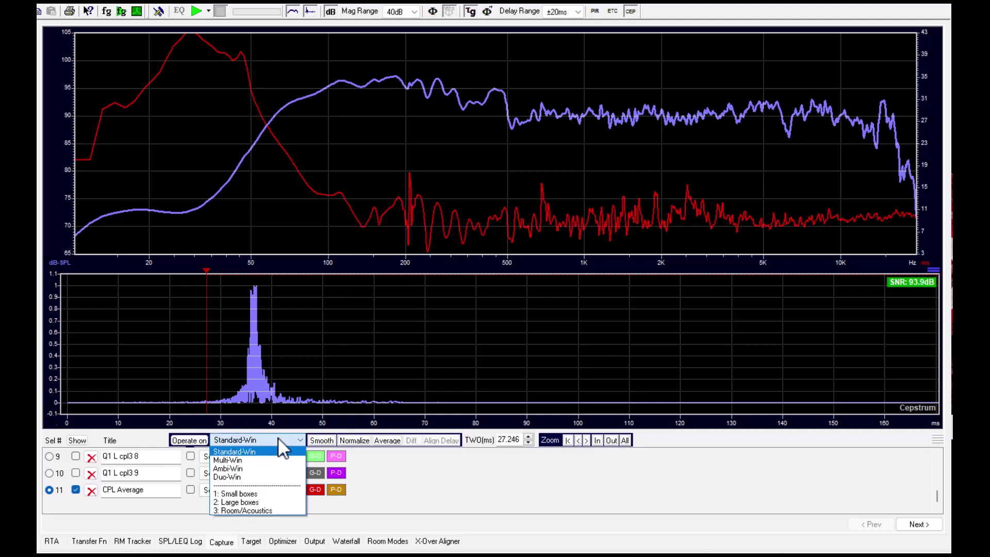
left_click(254, 469)
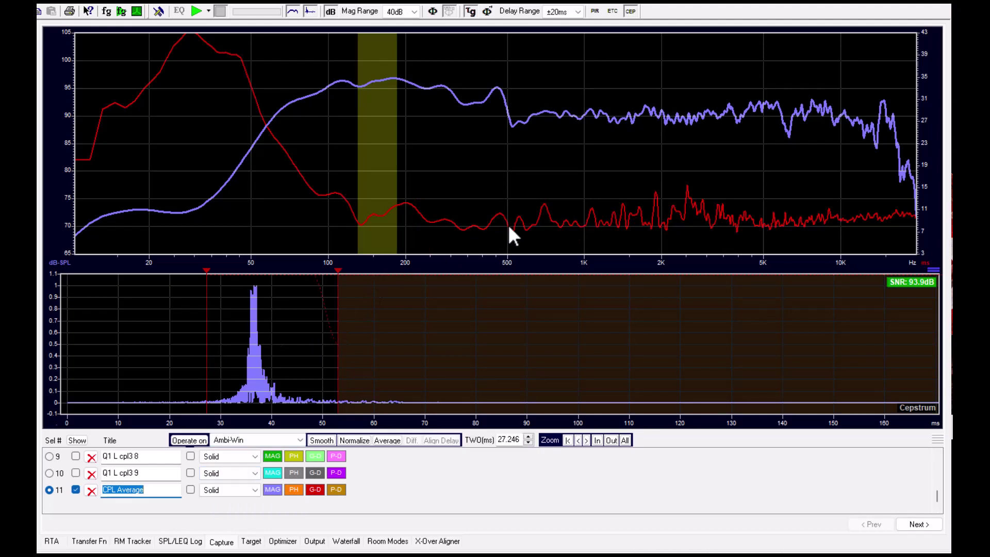
left_click_drag(337, 346, 306, 348)
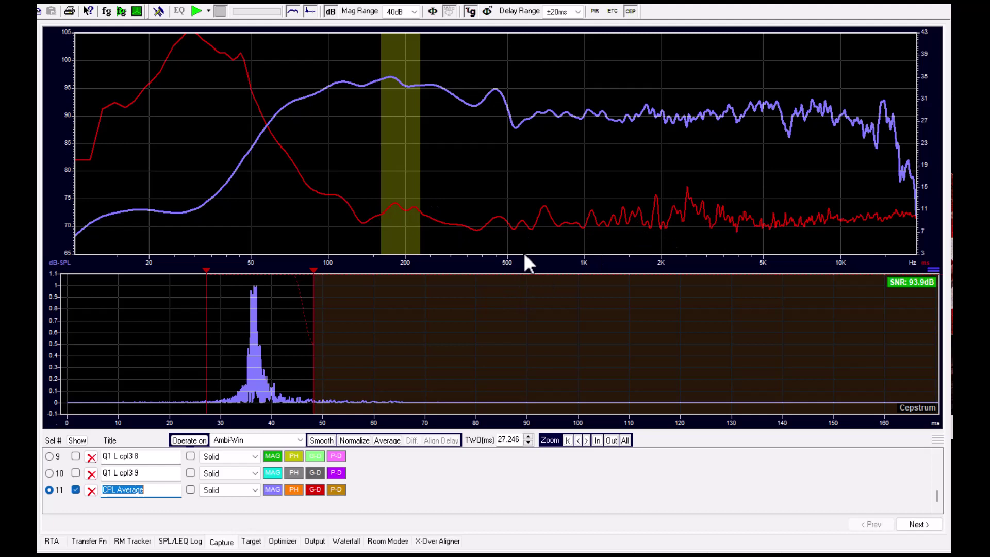
On the Target page, set the SPL offset to -89.99 dB and range markers near 60 Hz and 15 kHz.
left_click(251, 541)
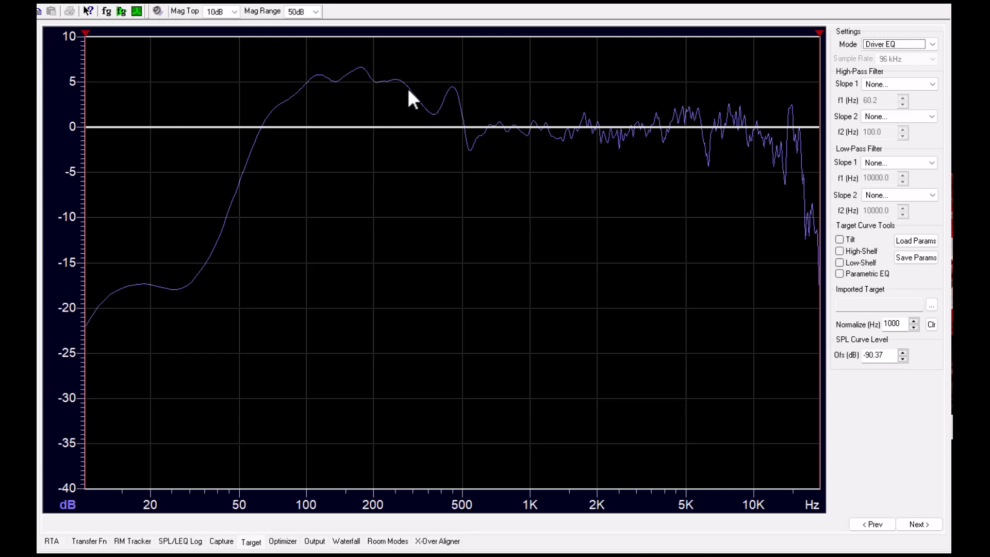
left_click_drag(408, 90, 415, 147)
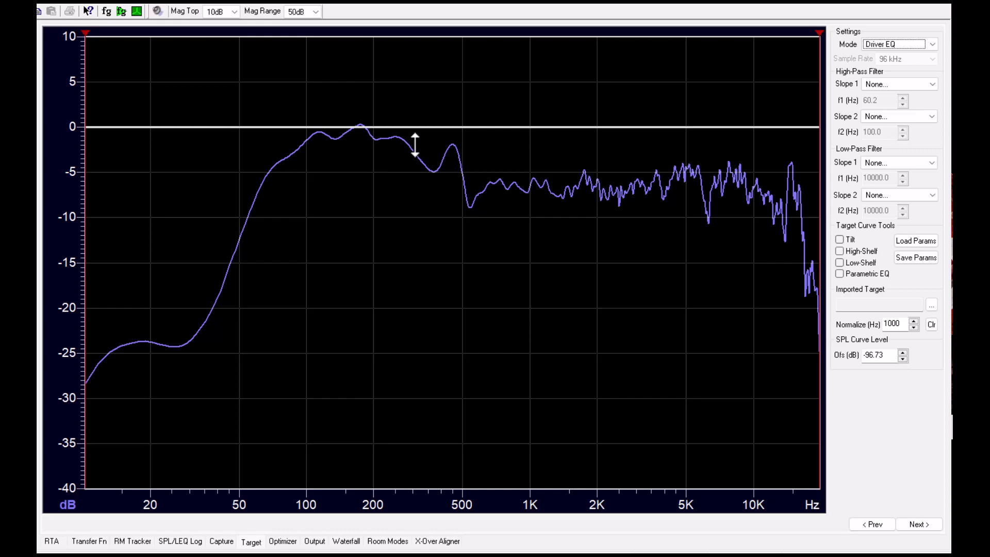
left_click_drag(415, 145, 411, 65)
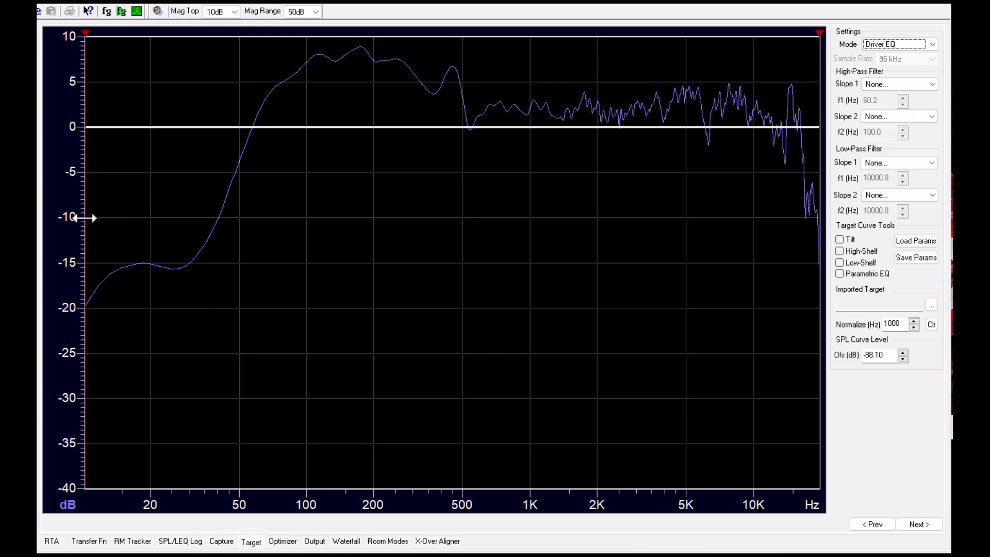
left_click_drag(85, 218, 261, 215)
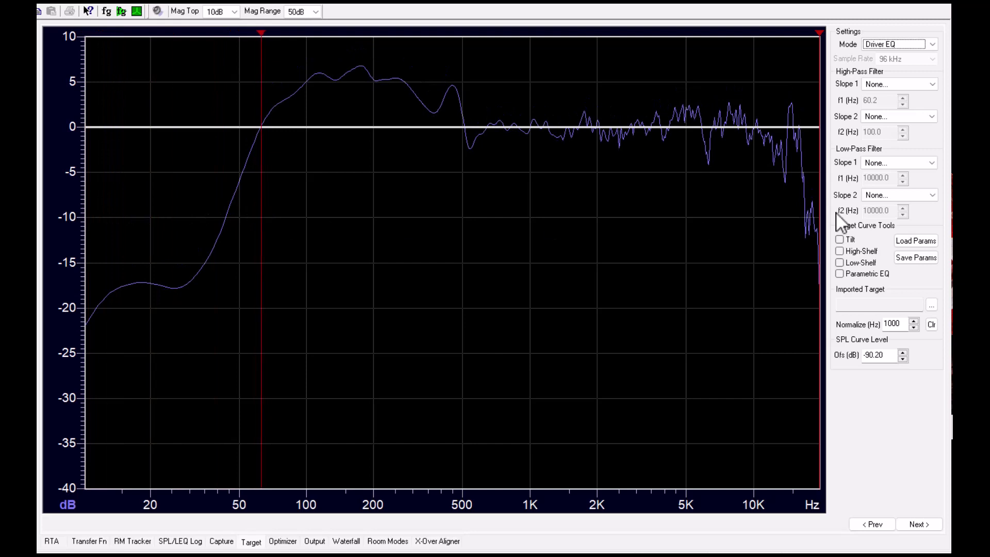
left_click_drag(819, 182, 799, 181)
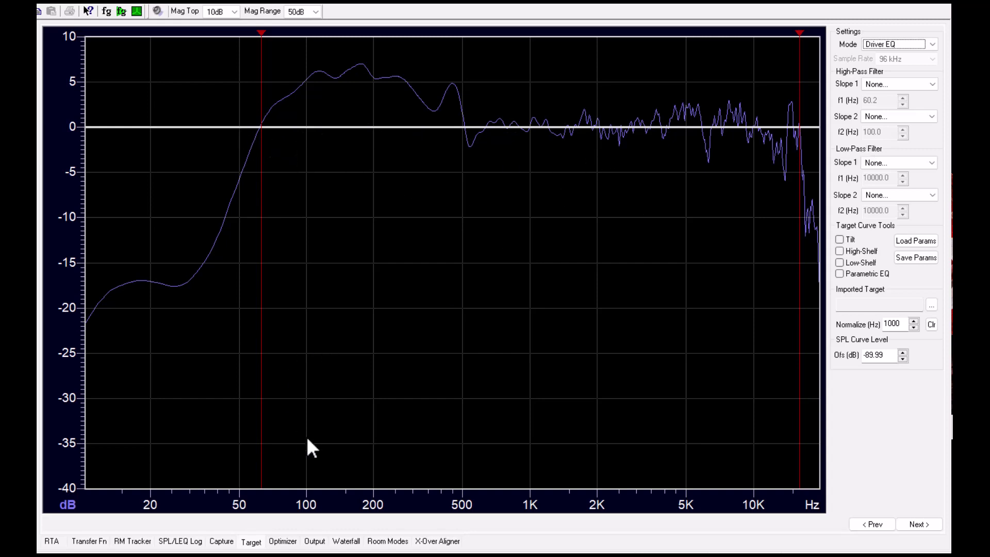
Lower the optimizer's minimum peak bandwidth to 0.0144.
left_click(283, 541)
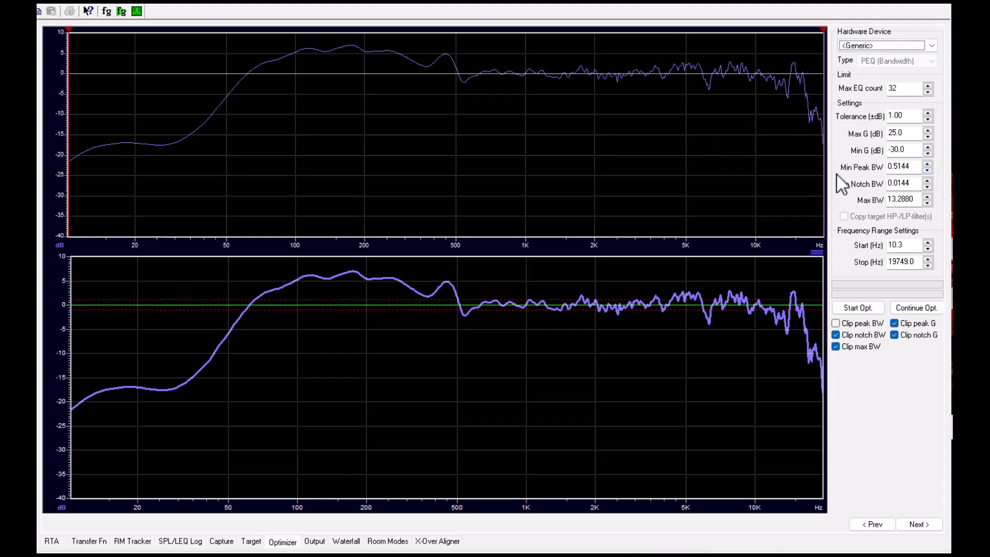
left_click(927, 170)
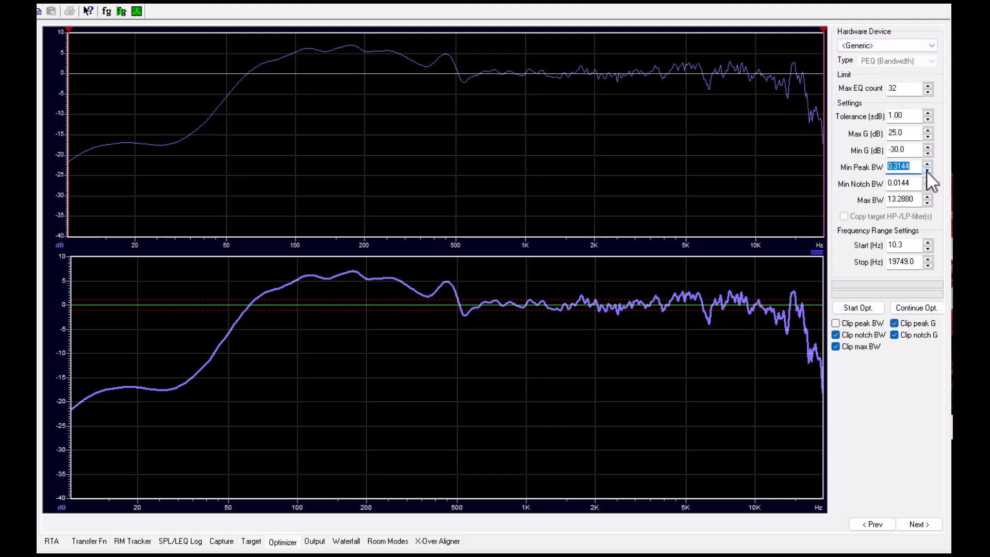
left_click(927, 172)
left_click(927, 171)
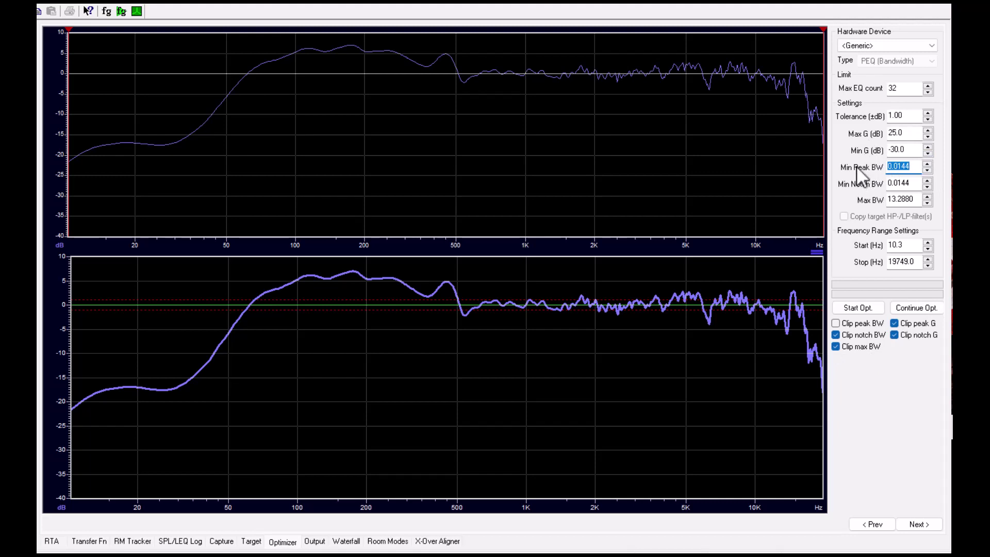
Set the optimizer's maximum gain to 15.0 dB and minimum gain to -15.0 dB.
double_click(904, 133)
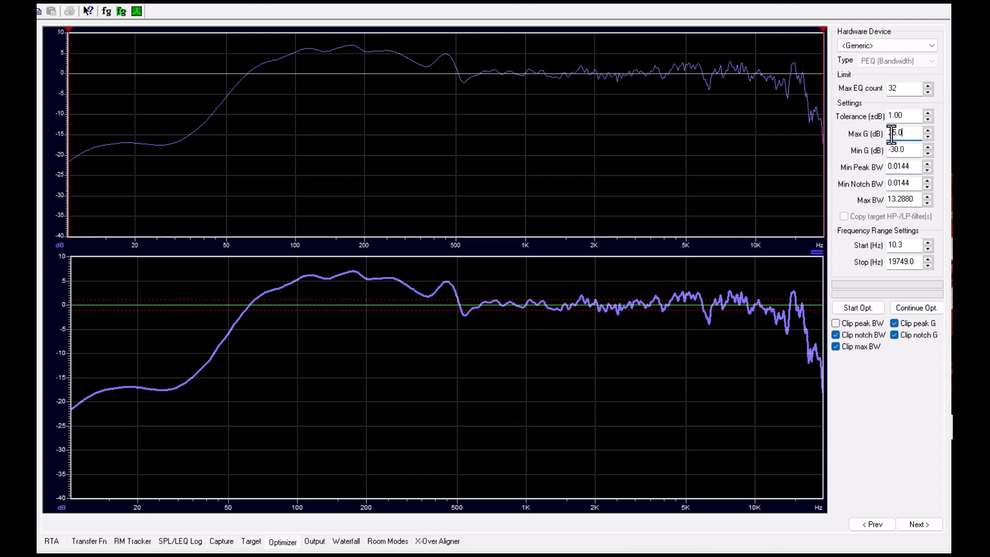
type("15.0")
key("Tab")
type("-1")
left_click(553, 182)
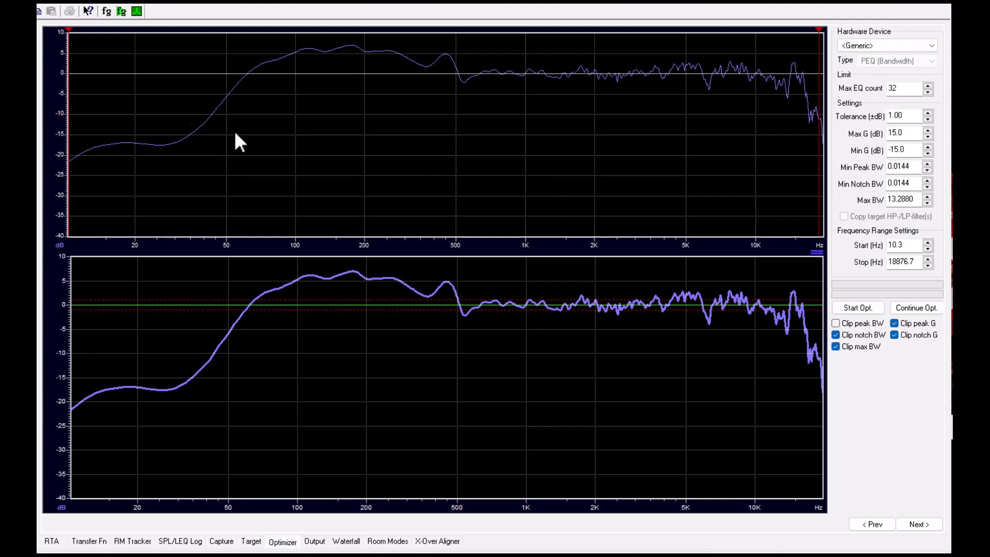
Drag the optimizer range markers to start at 44.9 Hz and stop at 16484.3 Hz.
left_click_drag(69, 116, 212, 120)
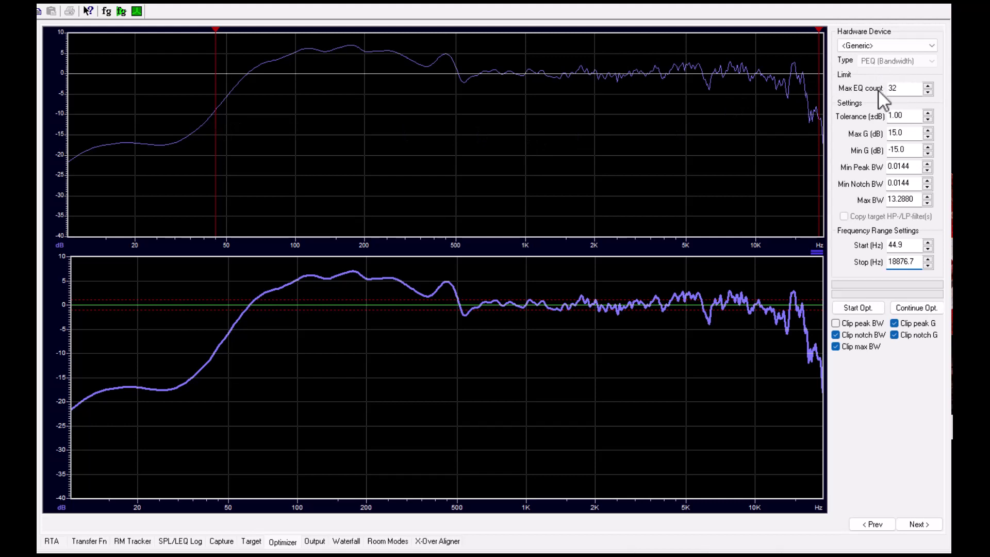
left_click_drag(820, 72, 804, 71)
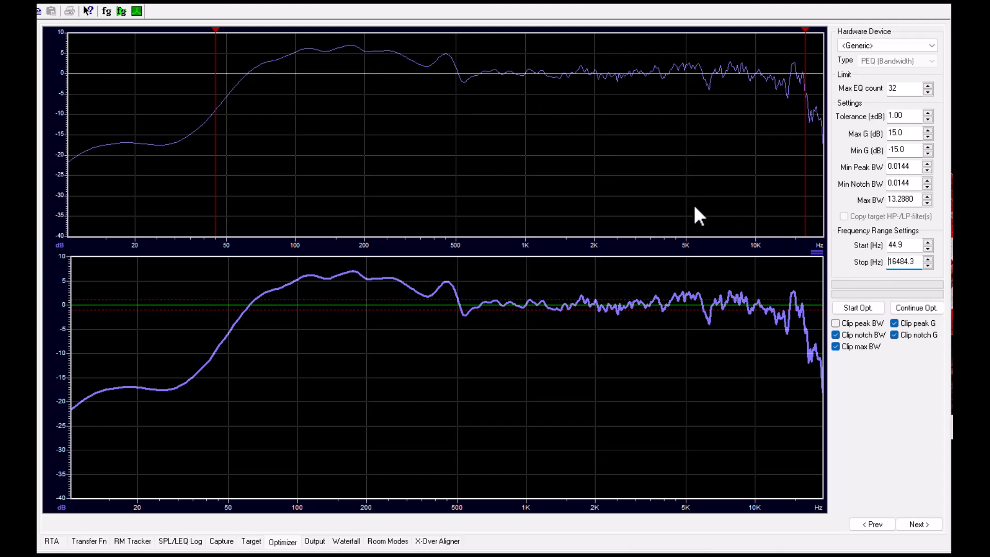
Run the optimizer and review the PEQ filter list, starting at 45.41 Hz, +9.46 dB.
left_click(850, 310)
left_click(855, 310)
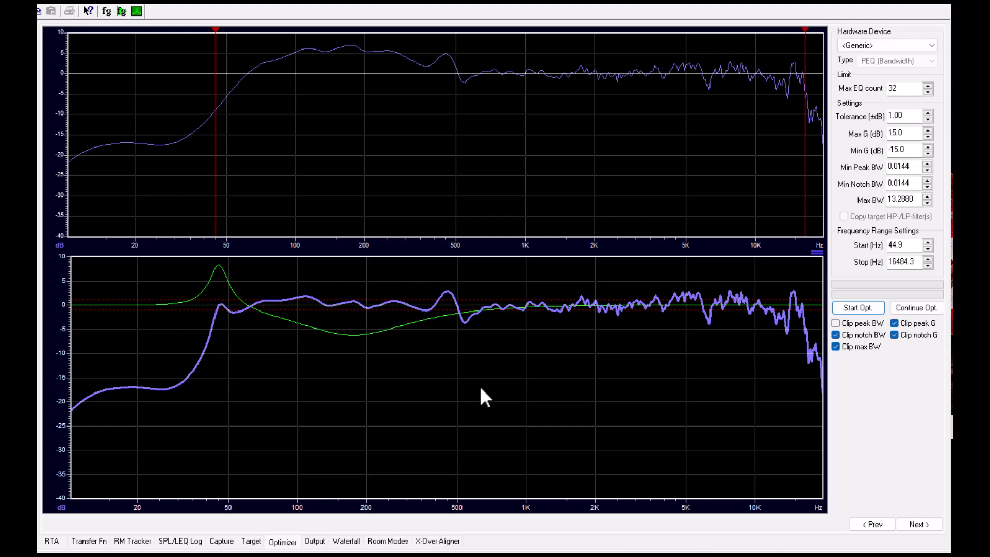
left_click(860, 310)
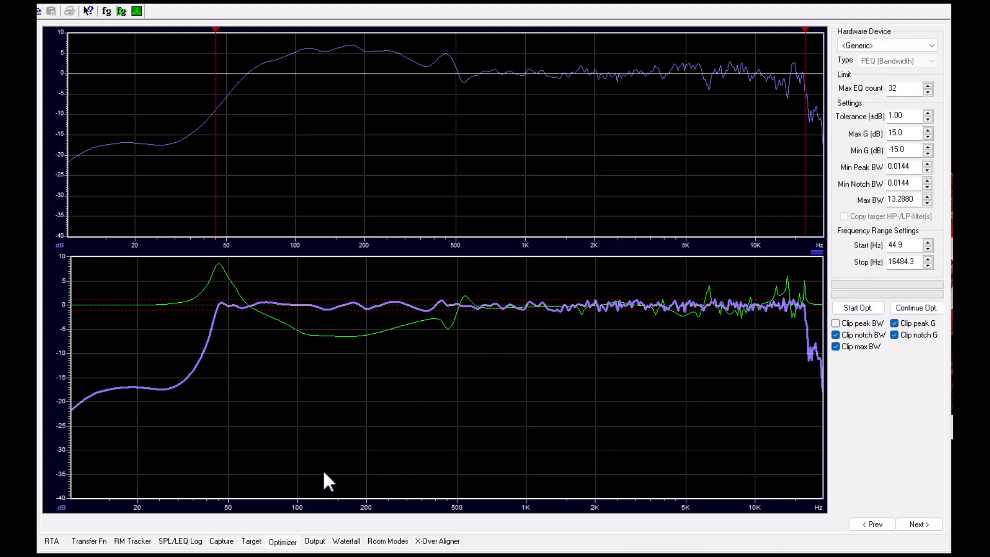
left_click(318, 539)
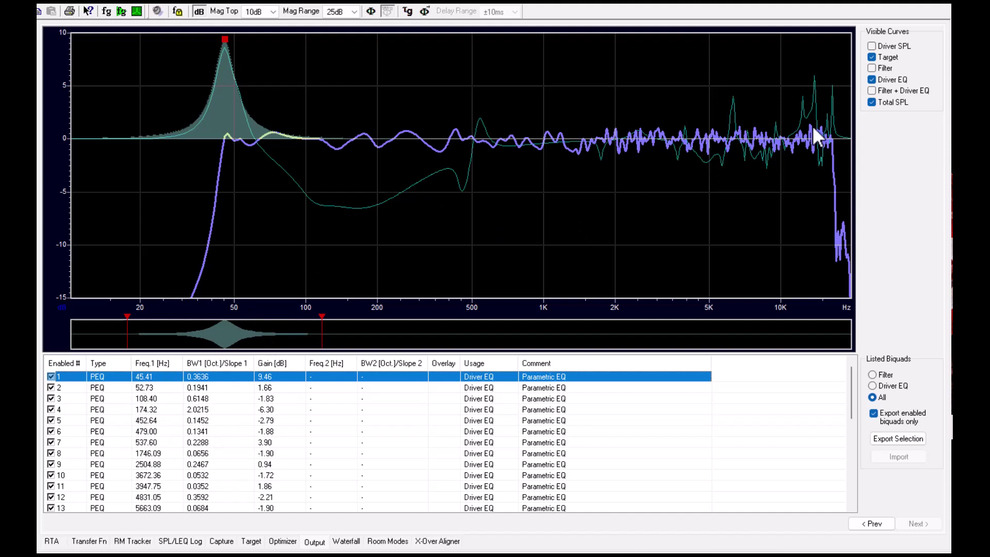
Hide the Total SPL curve and return to the Optimizer page.
left_click(877, 105)
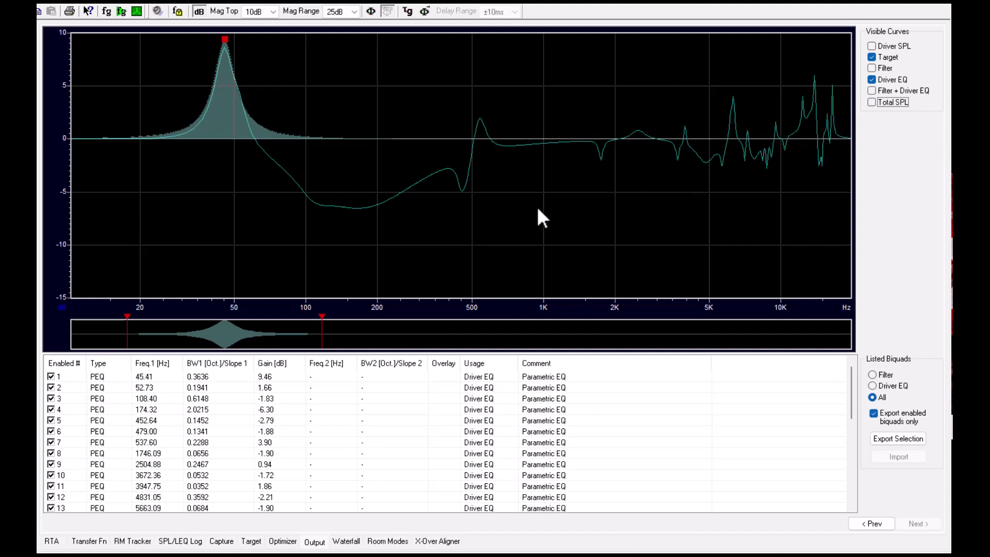
left_click(282, 540)
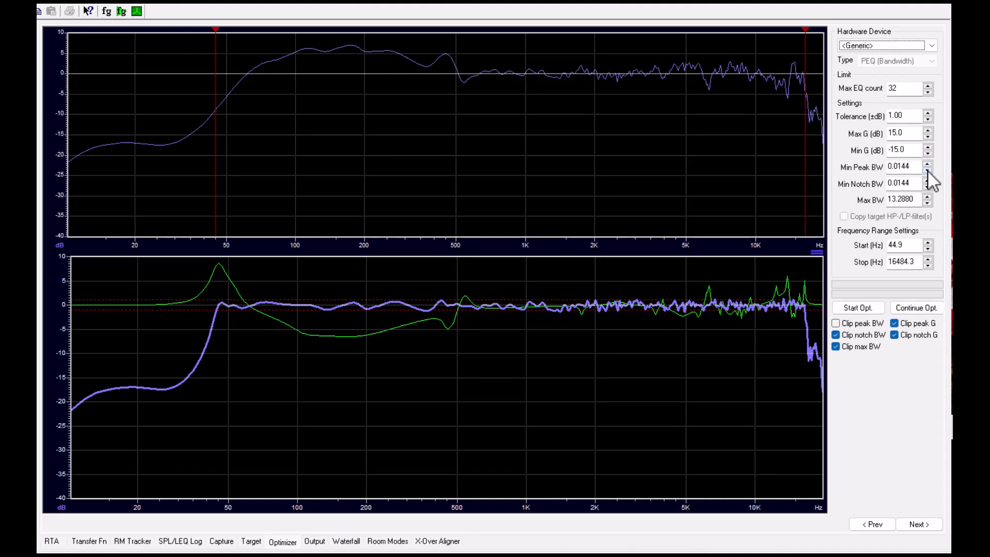
Set the minimum peak bandwidth to 0.1 and rerun the optimization.
left_click(910, 166)
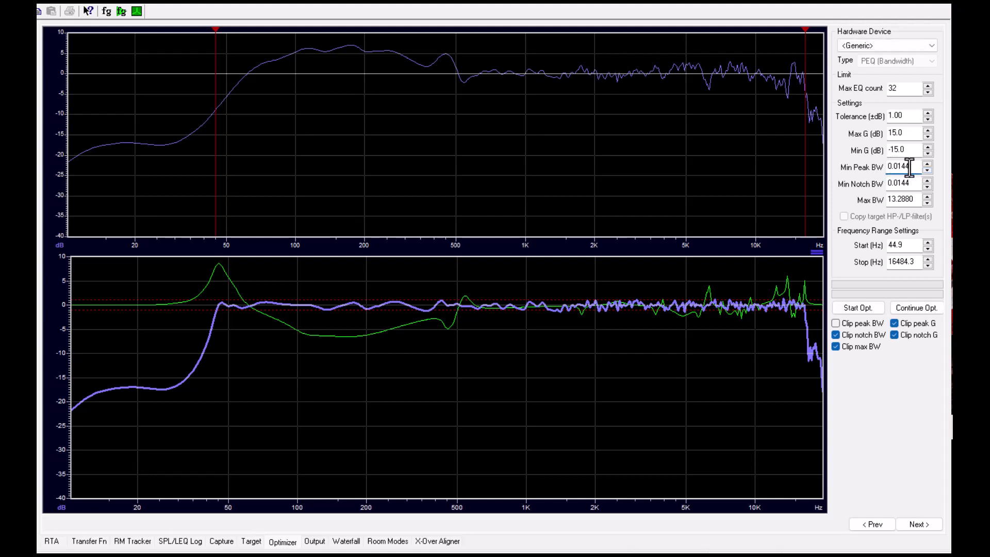
left_click_drag(910, 166, 889, 167)
type("0.0")
key("BackSpace")
key("BackSpace")
key("BackSpace")
key("BackSpace")
type("0.1")
left_click(858, 307)
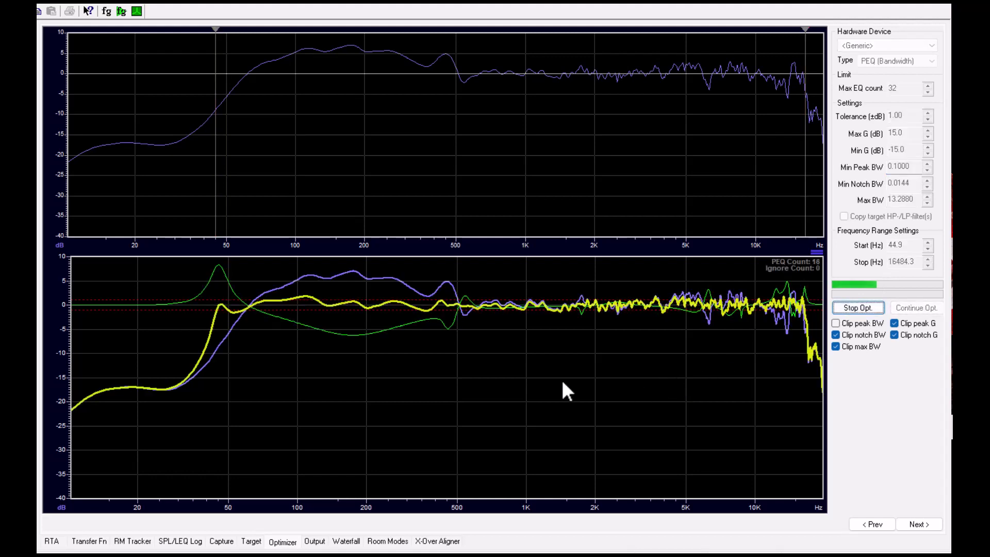
On the Output view, show the Total SPL curve and overlay the red group-delay curve.
left_click(311, 541)
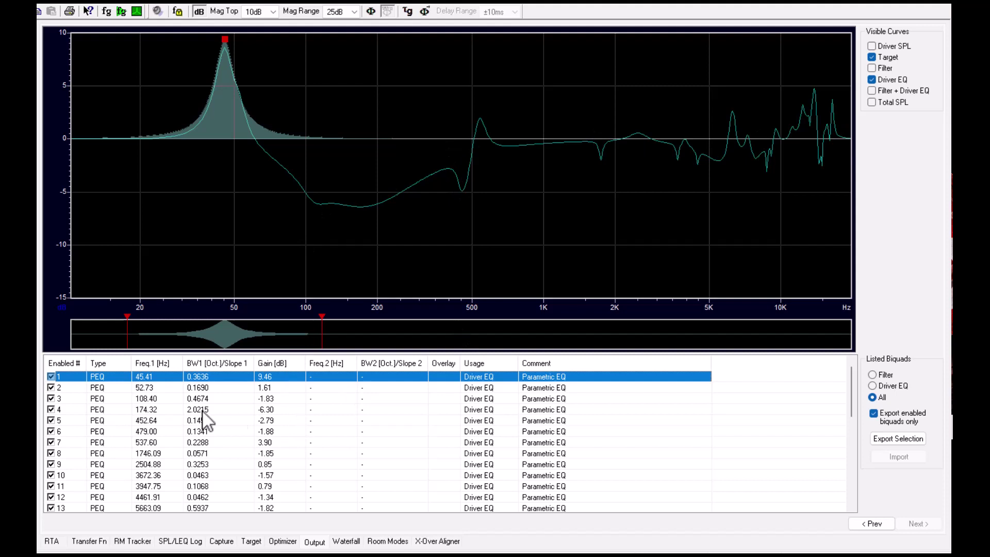
left_click(871, 102)
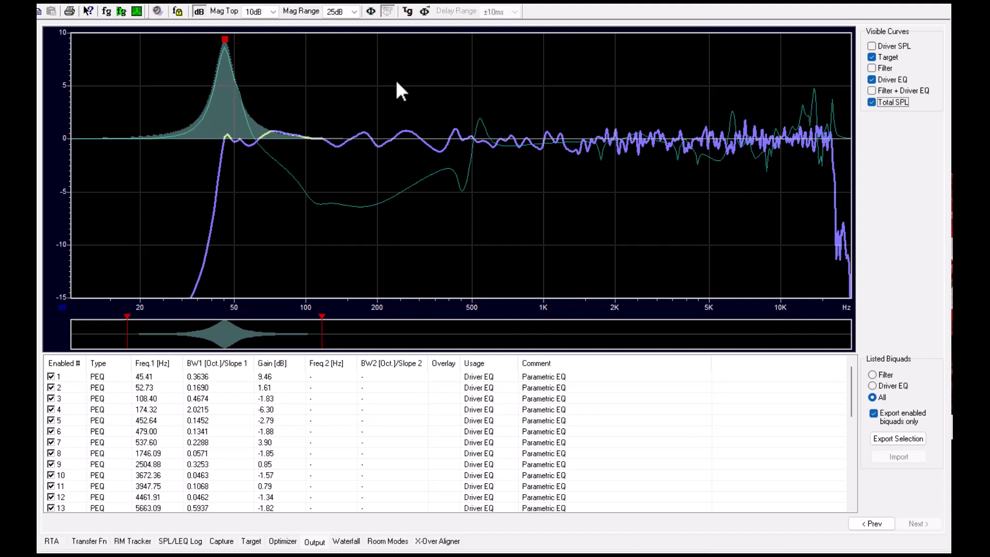
left_click(407, 11)
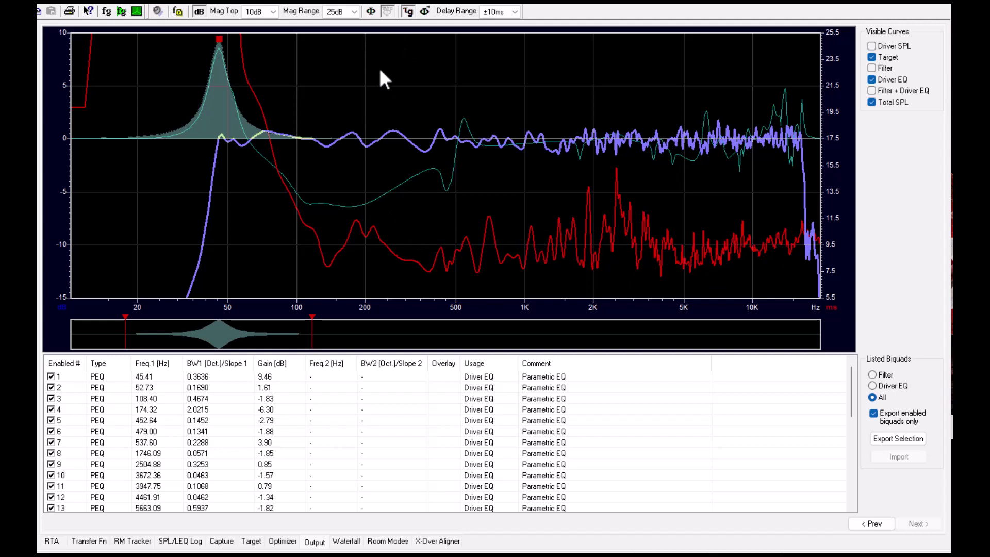
Disable PEQ filters 7 (537.60 Hz) and 14 (6131.84 Hz) in the Output table.
left_click(154, 377)
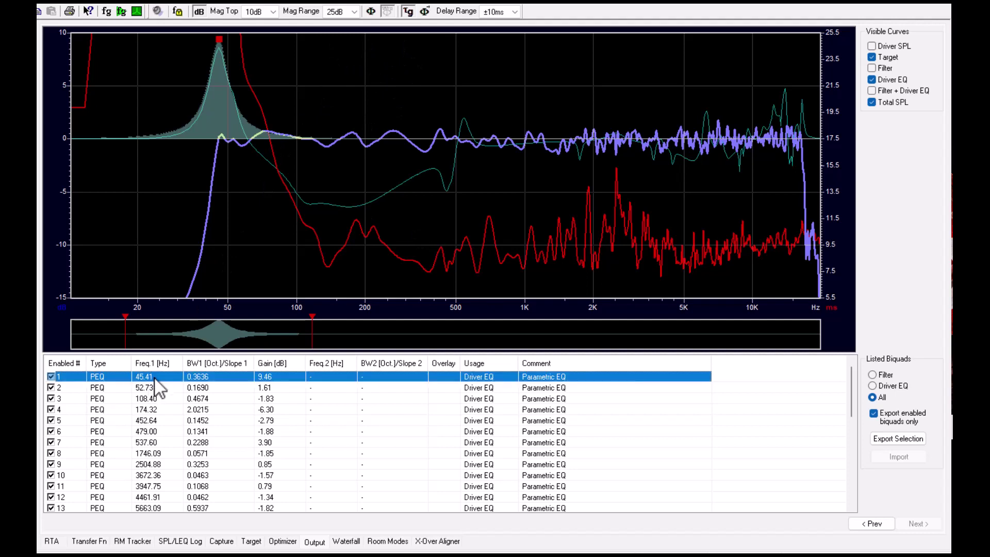
key("Down")
key("Down")
key("Down")
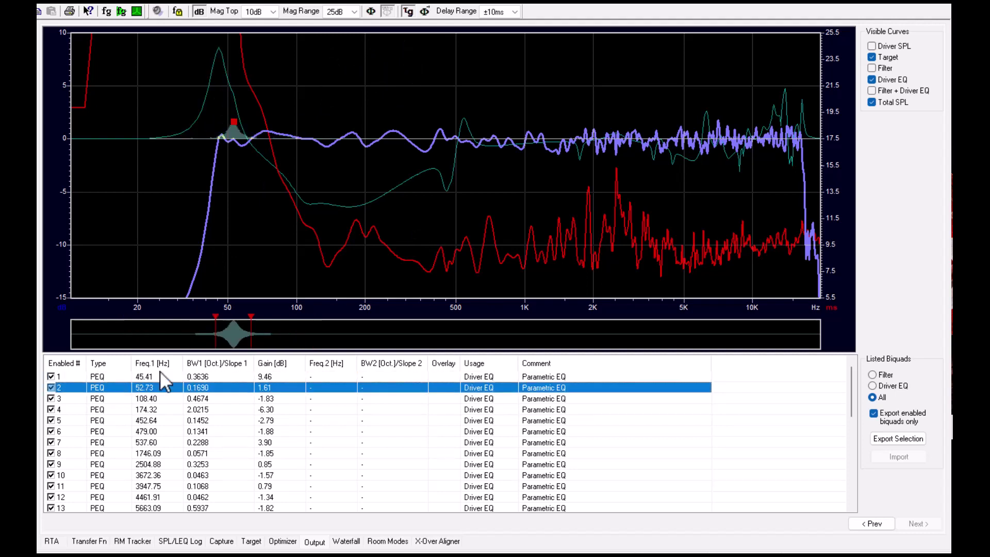
key("Down")
key("Down")
key("Down")
key("Down")
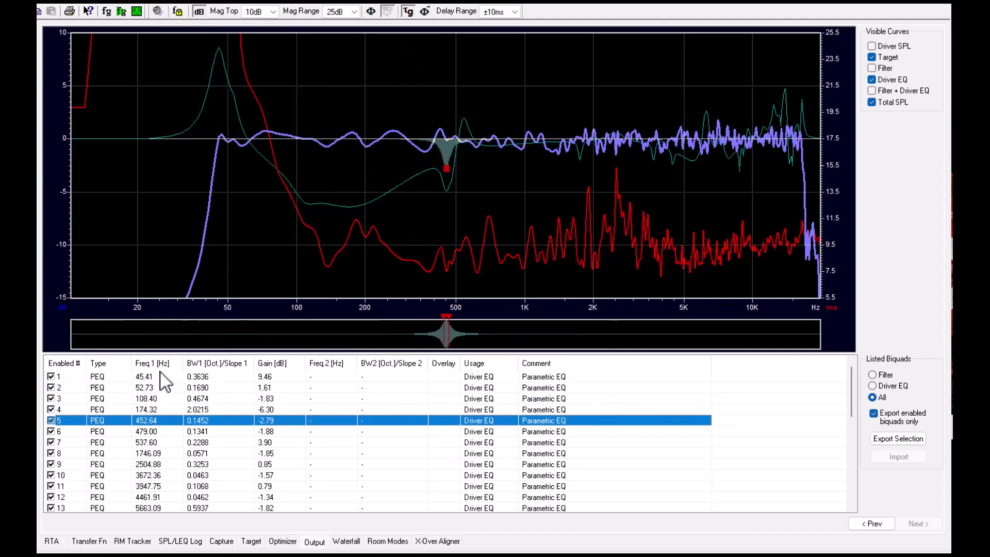
key("Down")
key("Down")
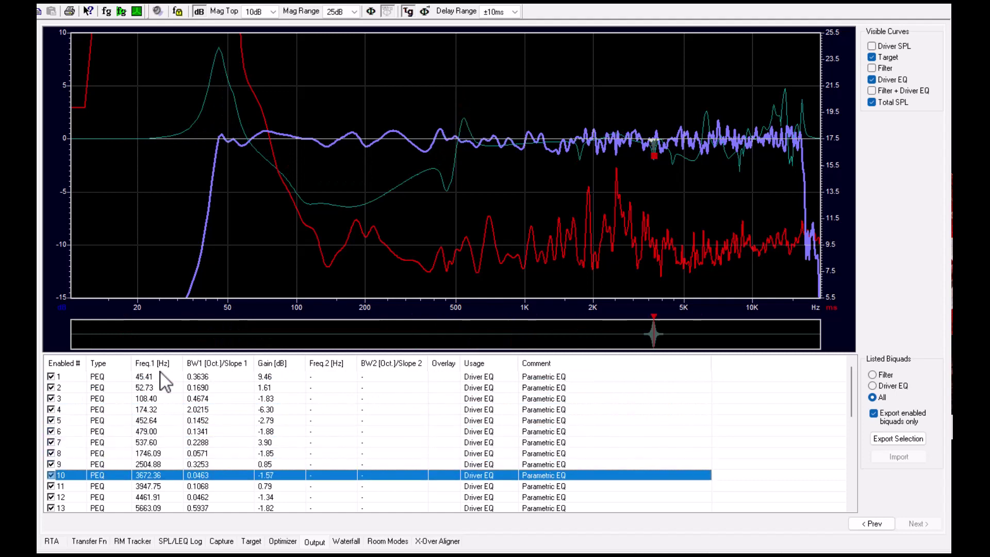
key("Down")
key("Up")
key("Up")
key("Up")
key("Up")
key("Up")
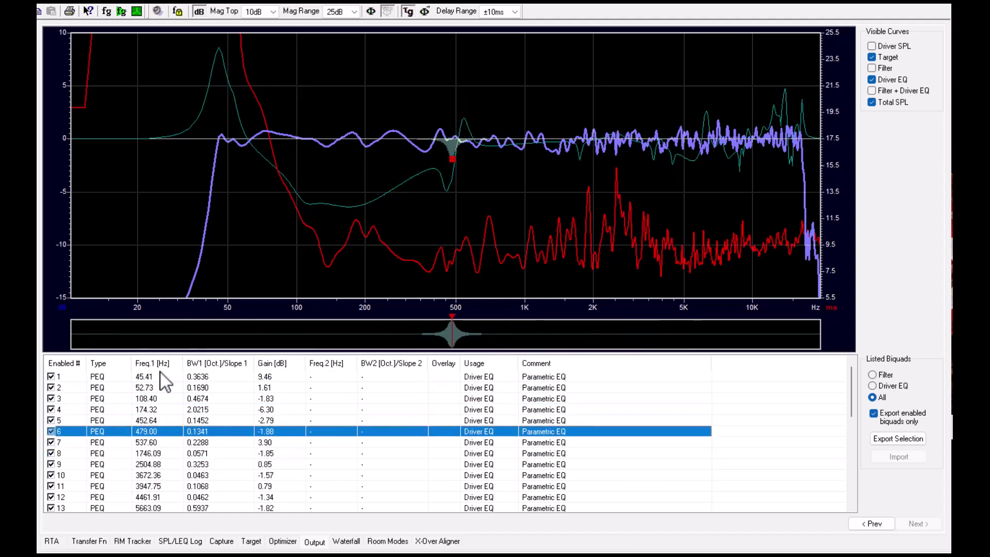
key("Down")
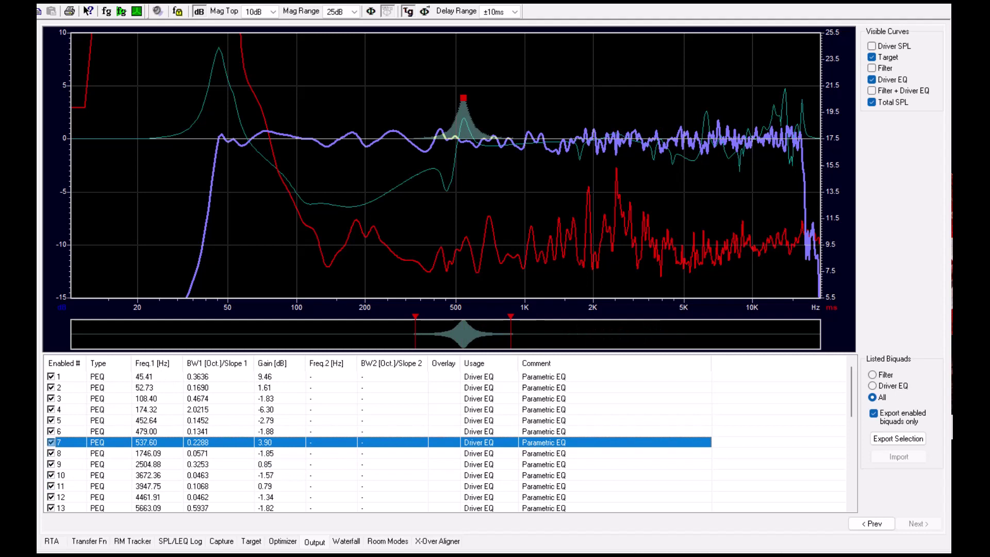
left_click(52, 442)
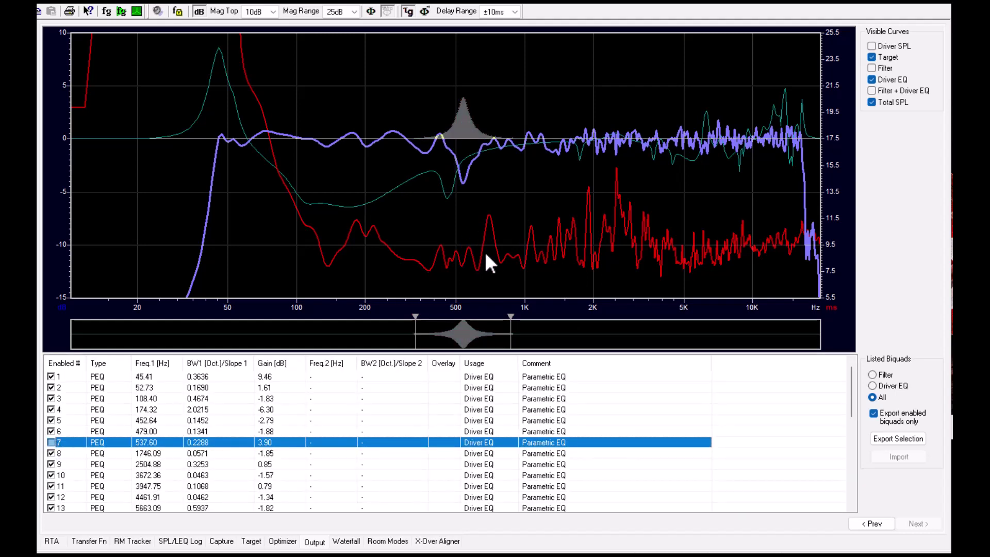
key("Down")
key("Down")
key("Down")
key("Down")
key("Down")
key("Down")
key("Down")
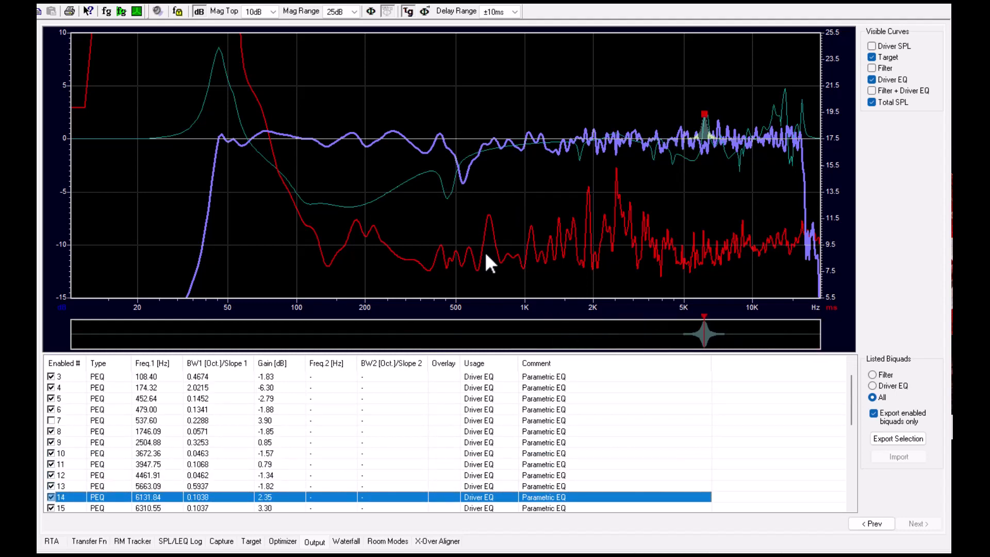
left_click(51, 497)
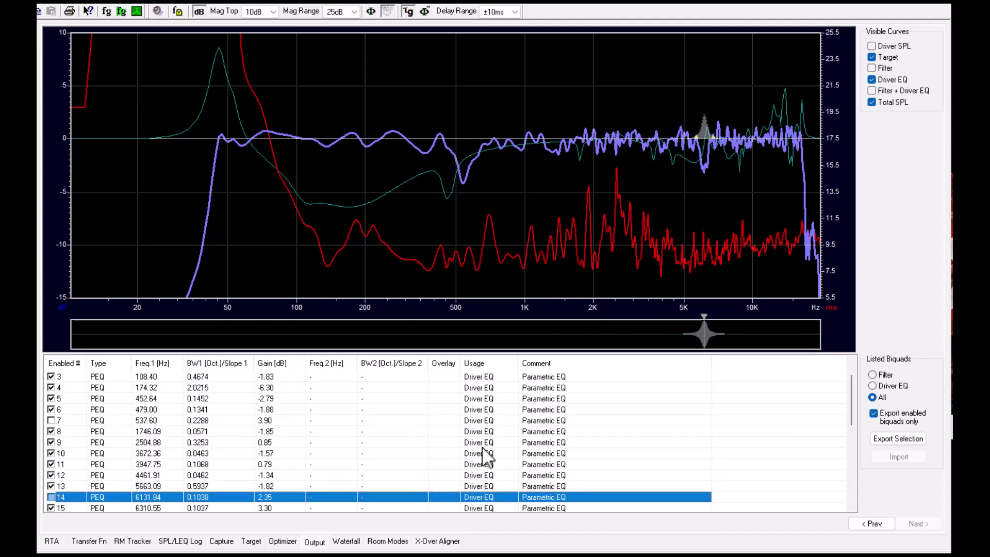
Set the minimum peak bandwidth to 0.5 and start a fresh optimization run.
left_click(283, 541)
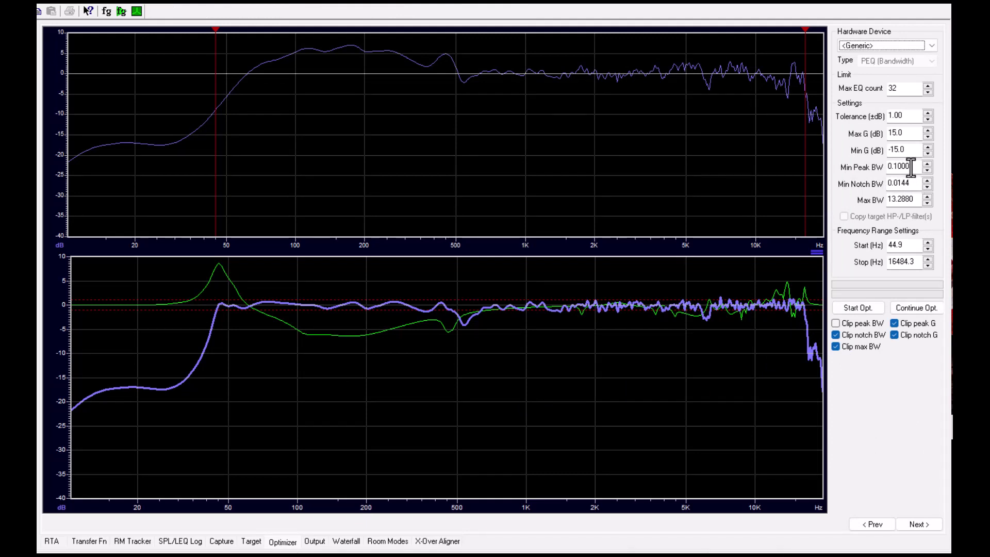
left_click(888, 170)
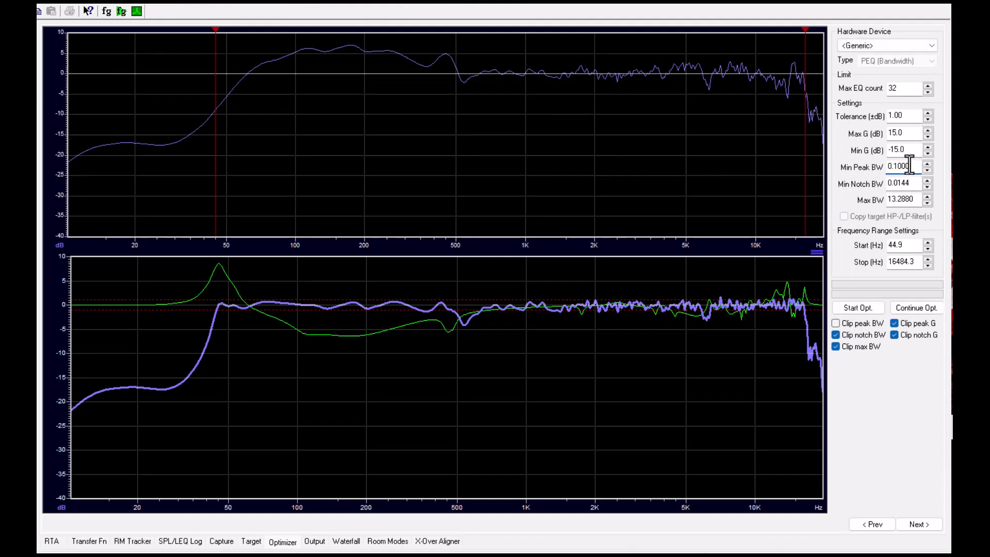
key("BackSpace")
key("BackSpace")
key("BackSpace")
key("BackSpace")
key("BackSpace")
type("0.5")
key("Return")
left_click(855, 308)
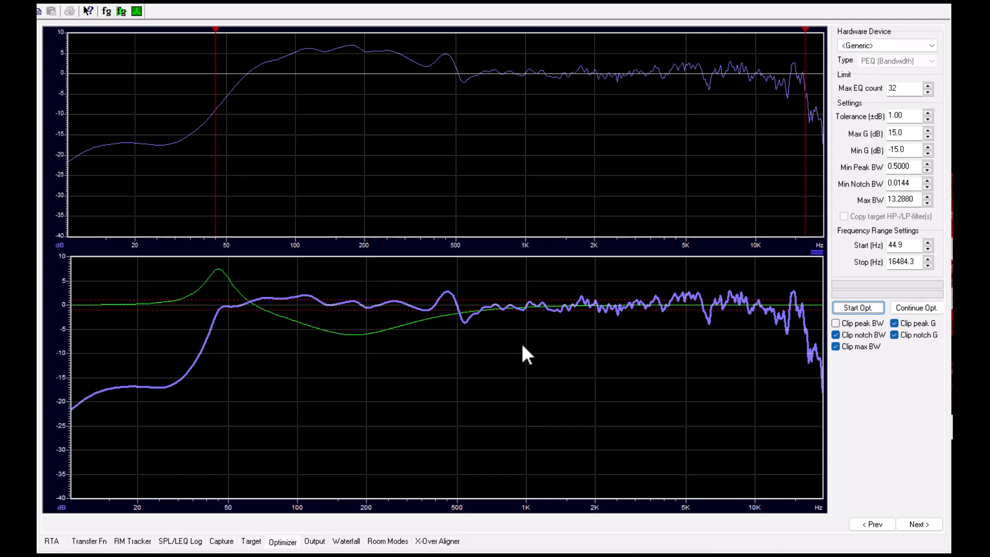
left_click(848, 308)
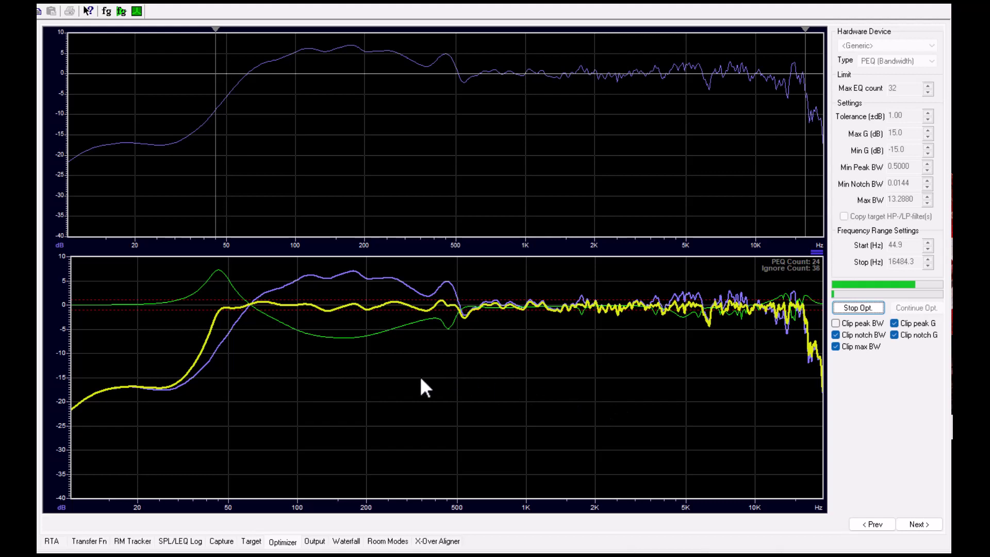
Go to the Output view and hide the Total SPL curve.
left_click(315, 540)
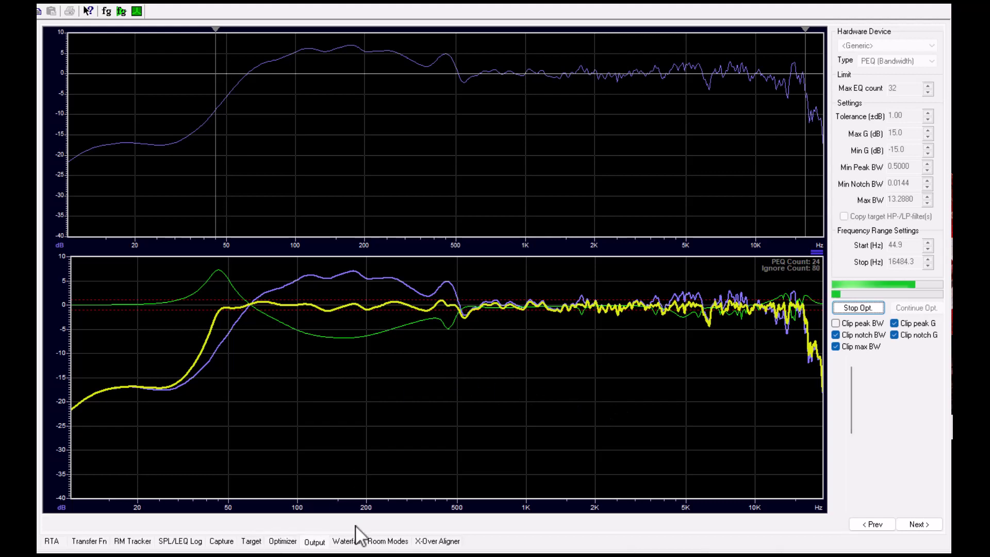
left_click(872, 103)
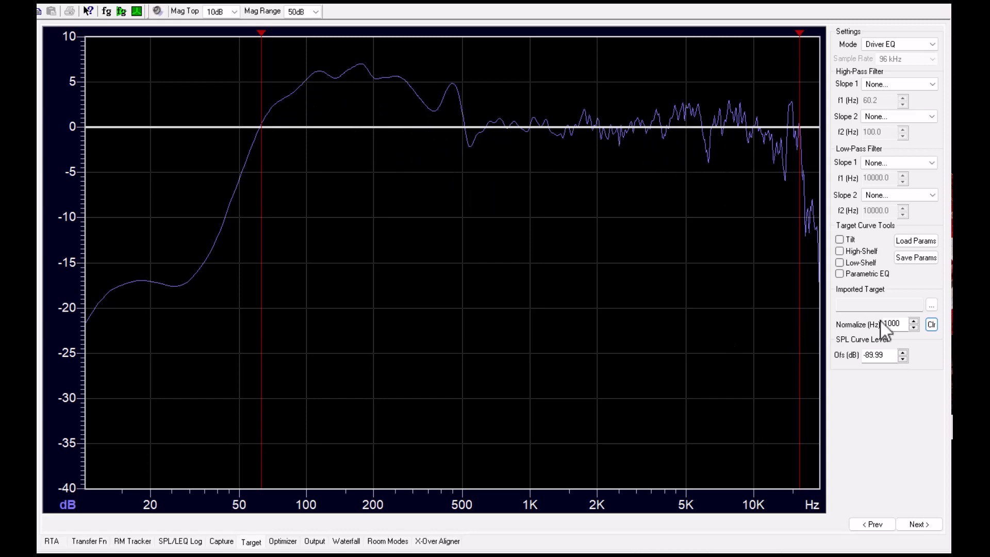
Load Metal_target.txt as the imported target, then clear it.
left_click(931, 305)
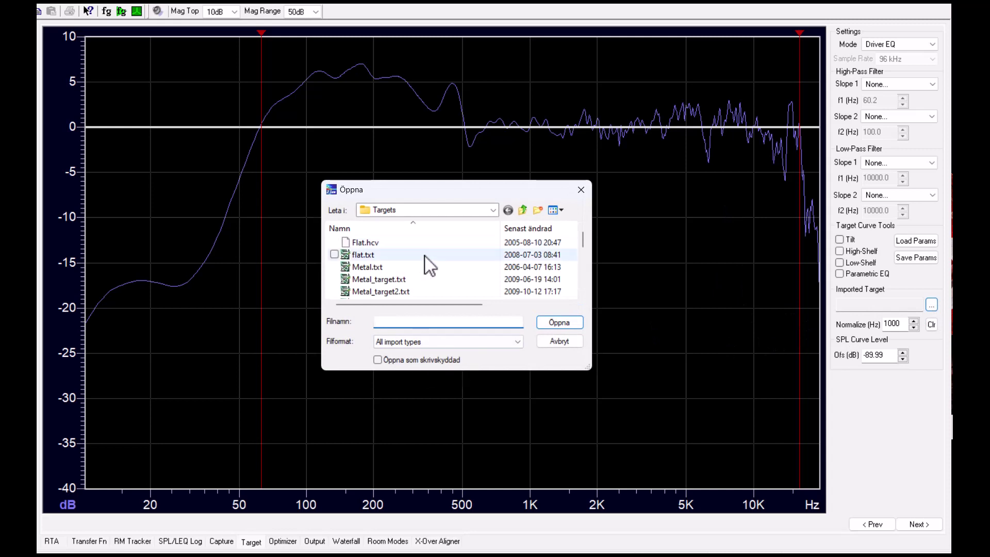
left_click(381, 280)
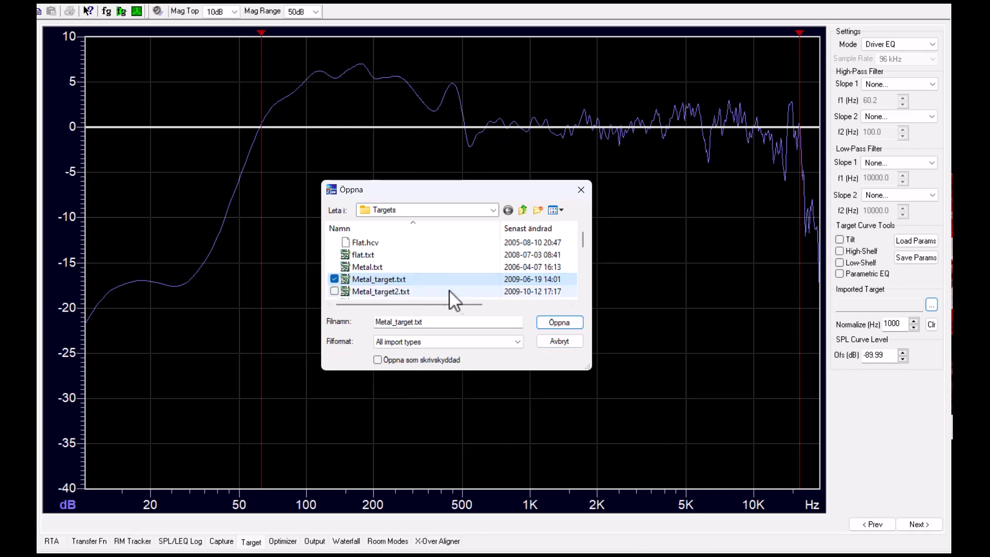
left_click(554, 325)
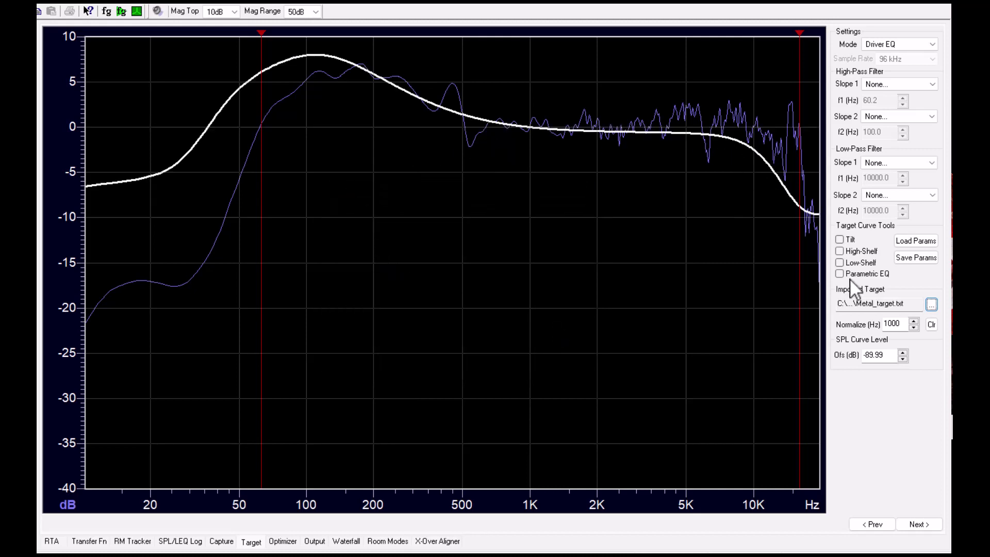
left_click(930, 324)
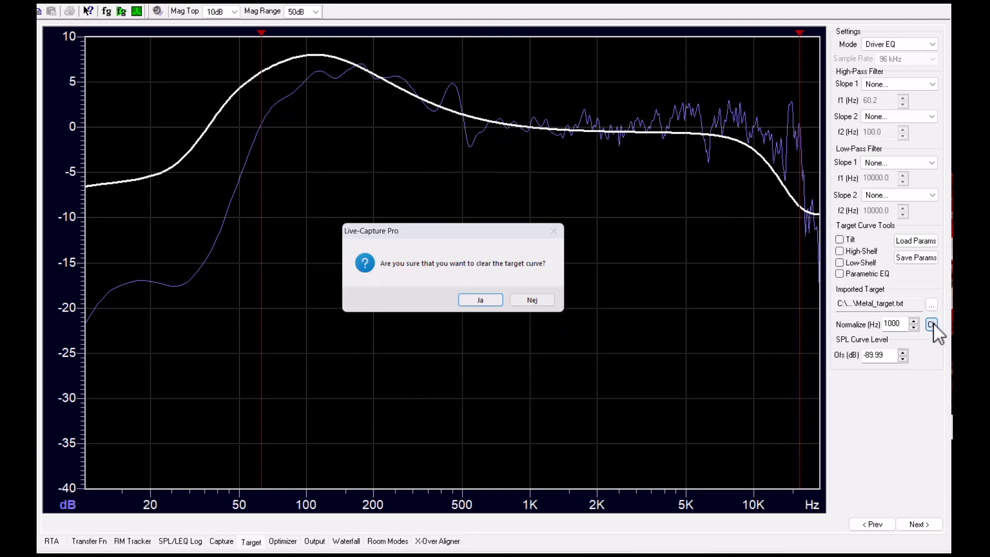
left_click(485, 305)
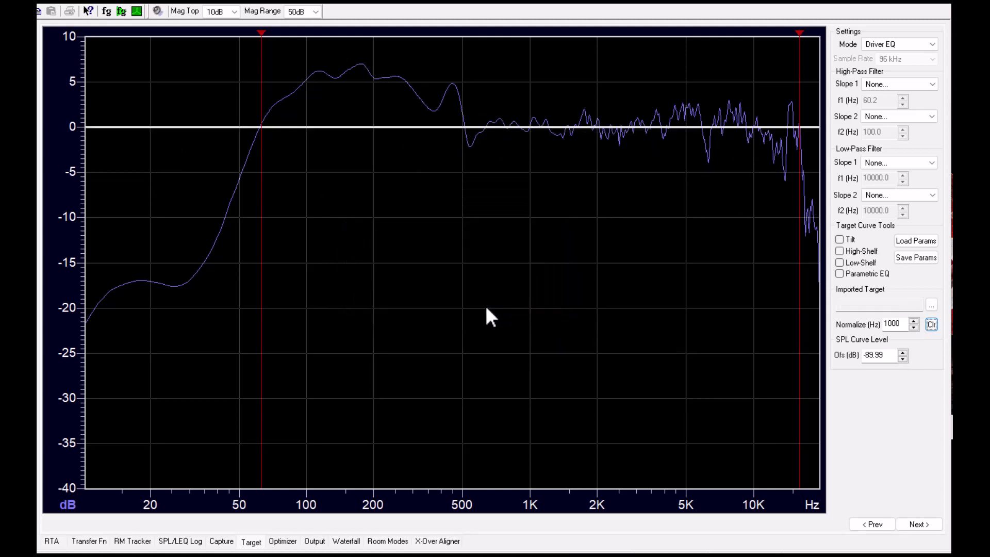
Load Shelving_5.txt as the imported target curve.
left_click(930, 306)
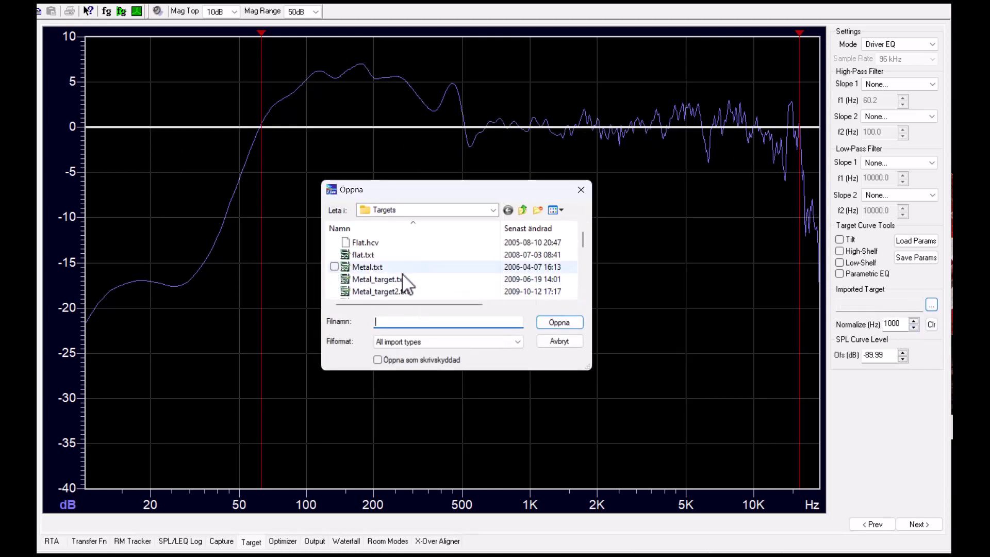
scroll(430, 280, "down", 1)
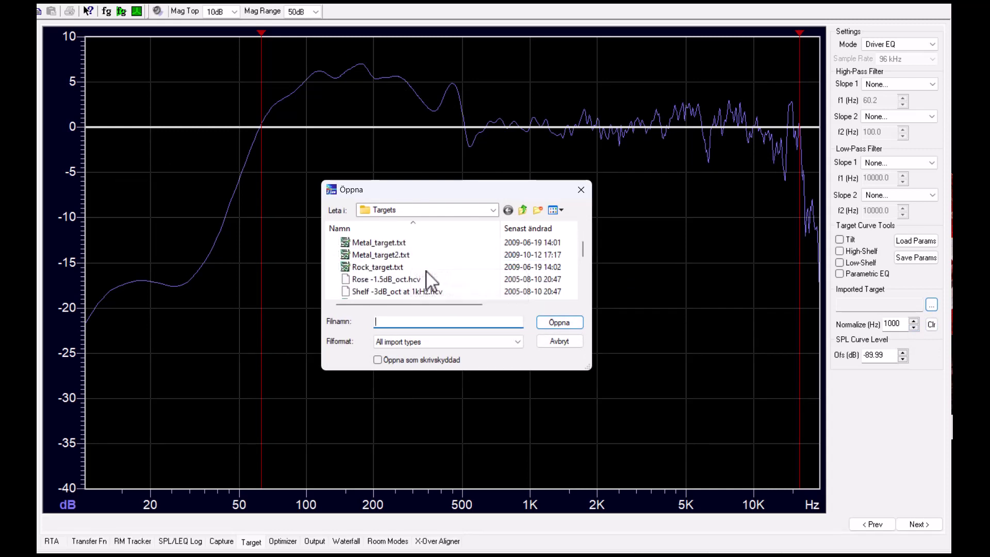
scroll(439, 273, "down", 1)
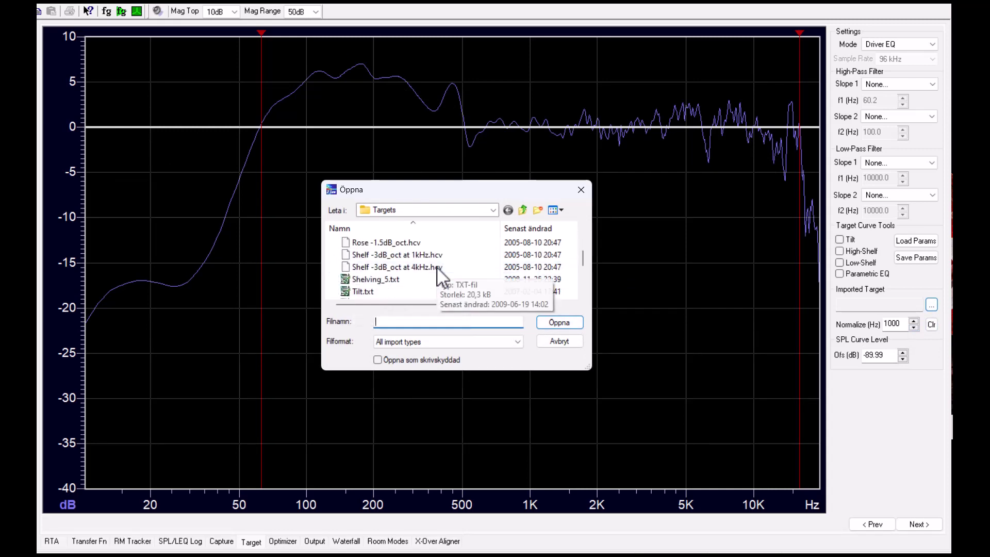
left_click(379, 281)
left_click(559, 322)
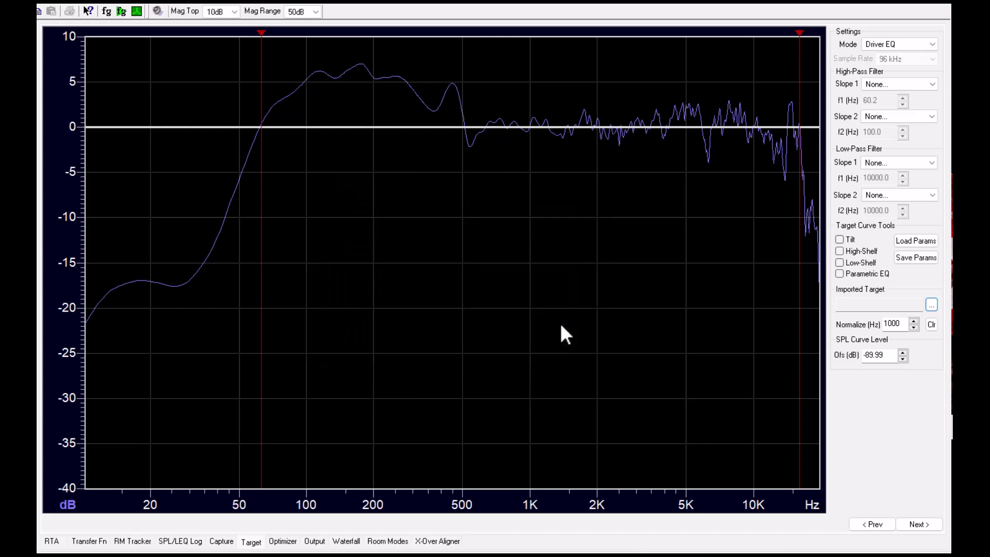
Replace the imported target with Tilt.txt.
left_click(931, 305)
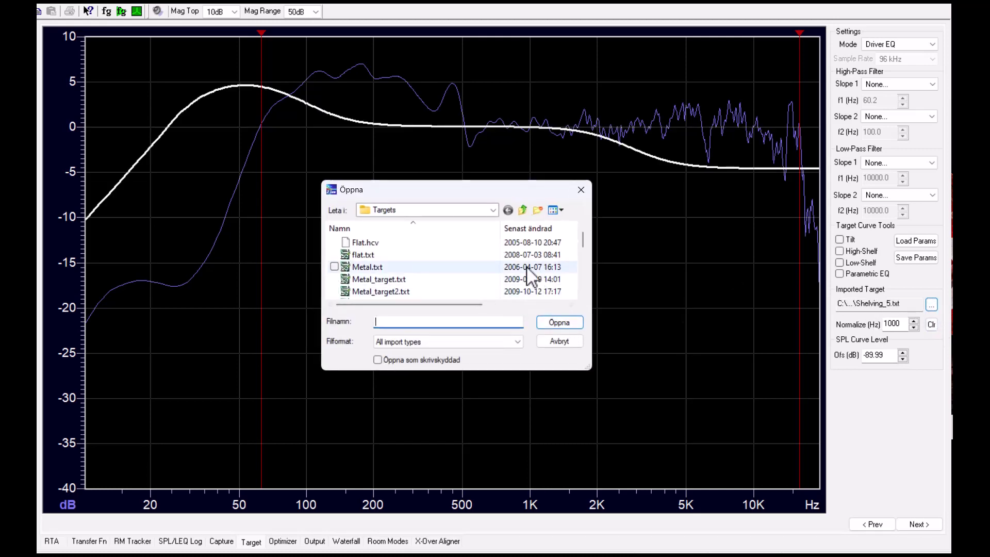
scroll(485, 286, "down", 2)
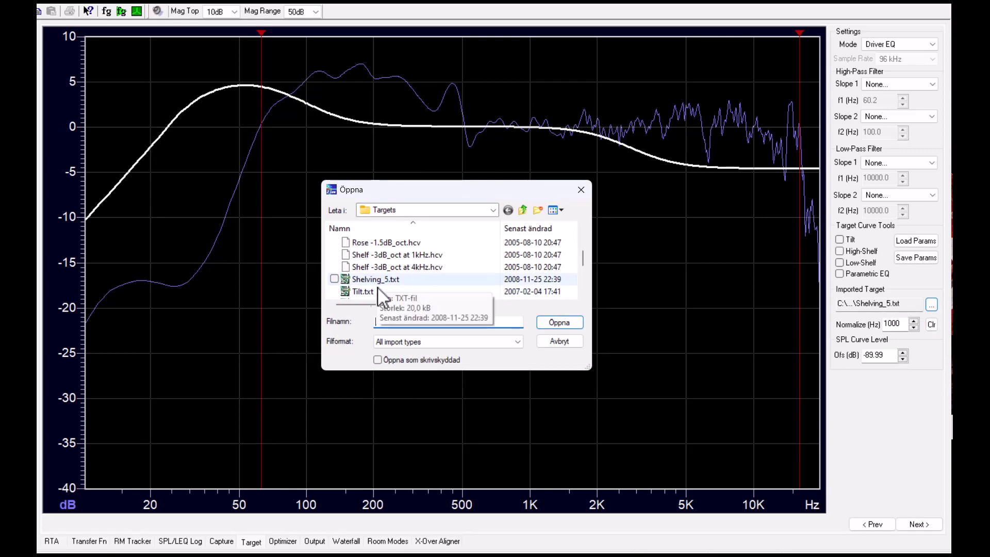
left_click(361, 292)
left_click(543, 320)
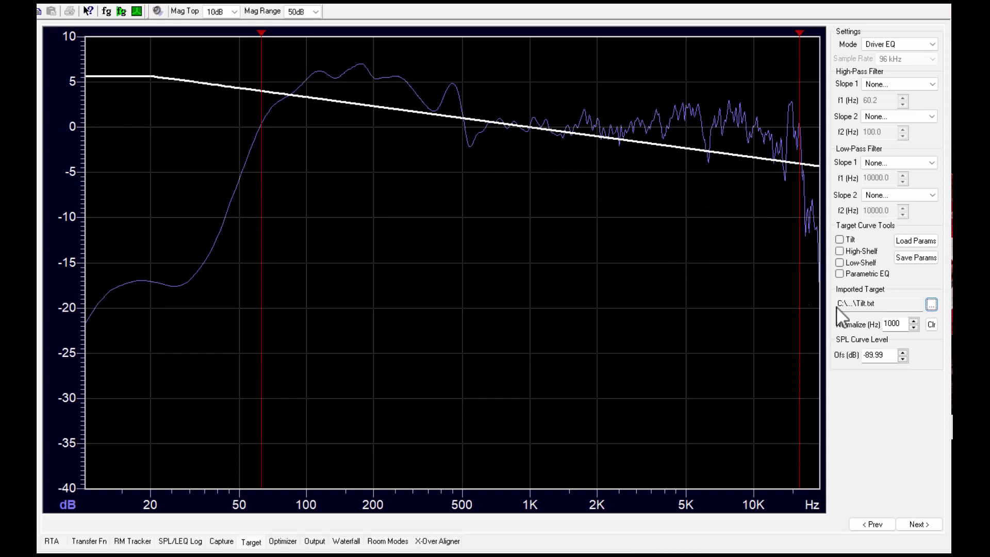
Clear the Tilt target and add a high shelf near 6 kHz plus a low shelf.
left_click(931, 324)
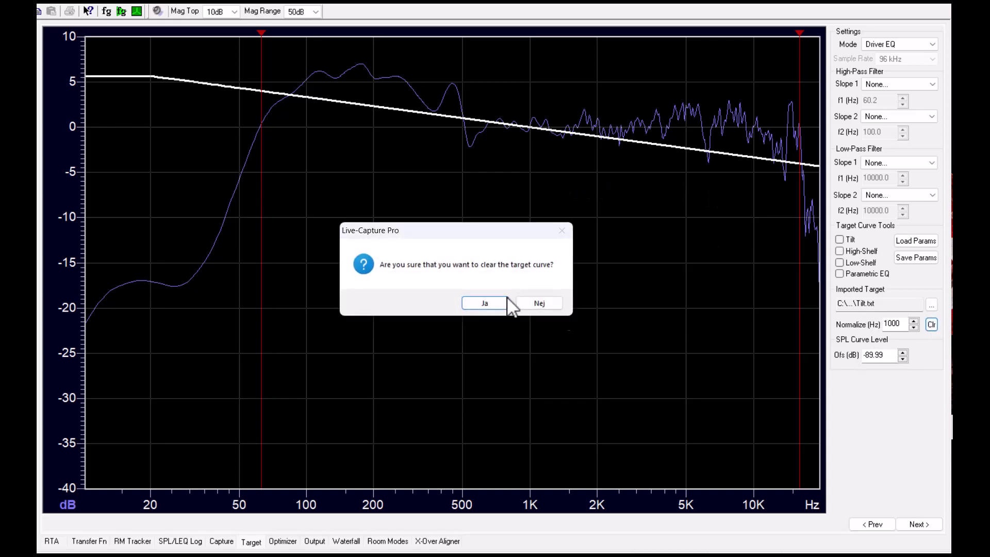
left_click(483, 304)
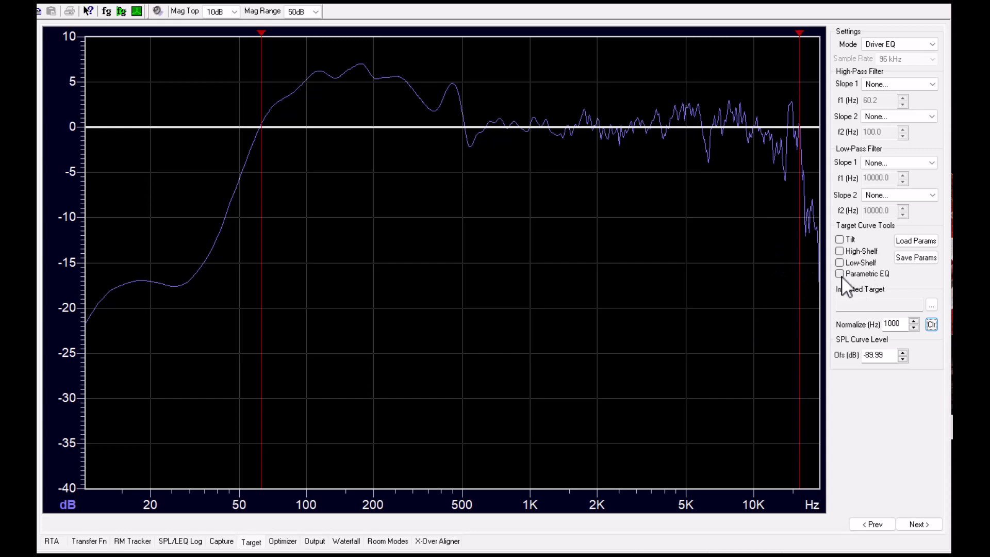
left_click(840, 251)
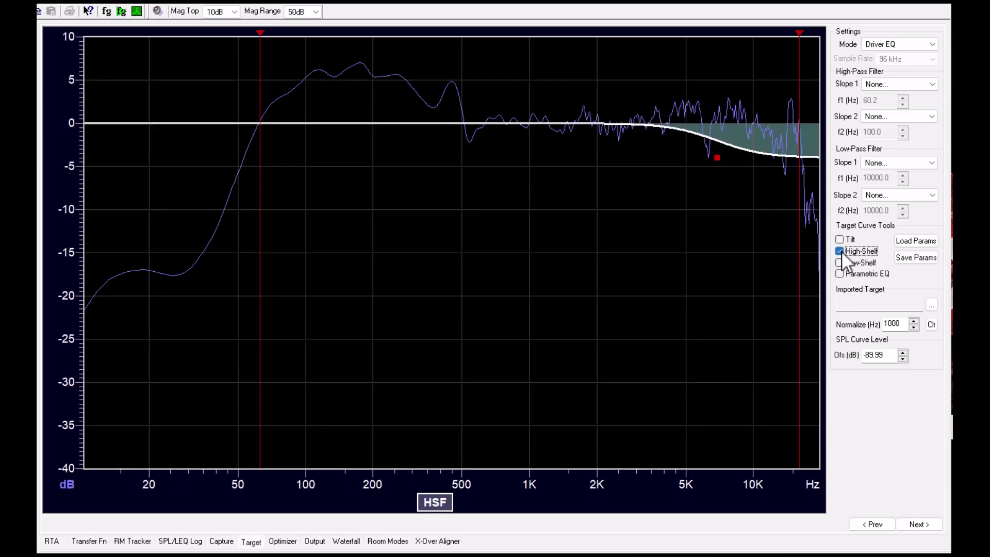
left_click_drag(738, 171, 700, 168)
left_click(839, 264)
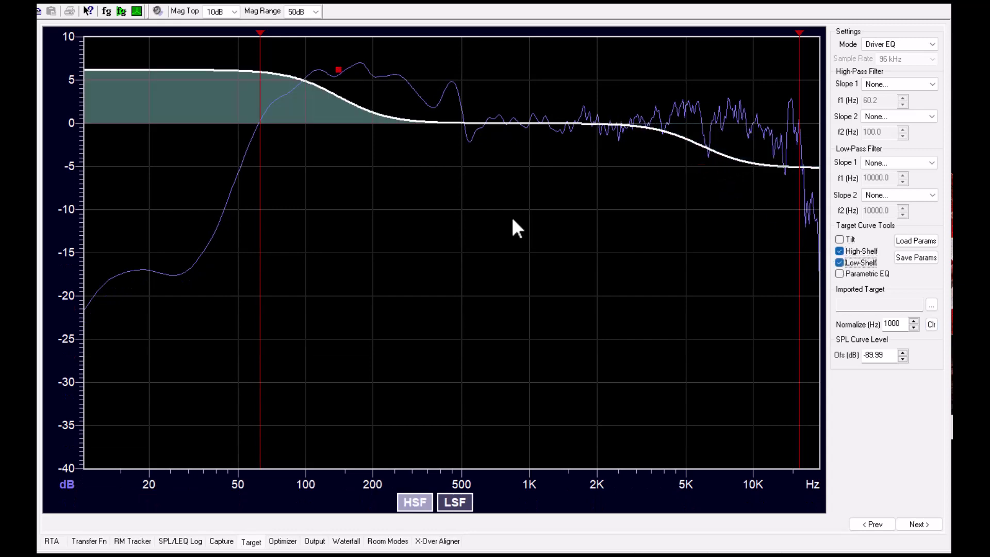
left_click_drag(339, 71, 426, 66)
Add a 12 dB Butterworth high-pass at 74.4 Hz and adjust the frequency range limits.
left_click(928, 83)
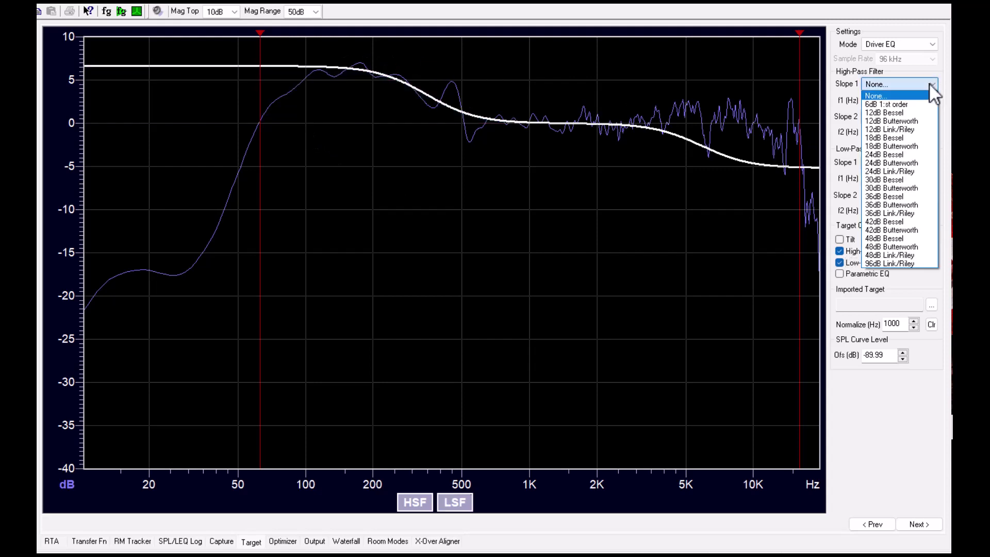
left_click(915, 122)
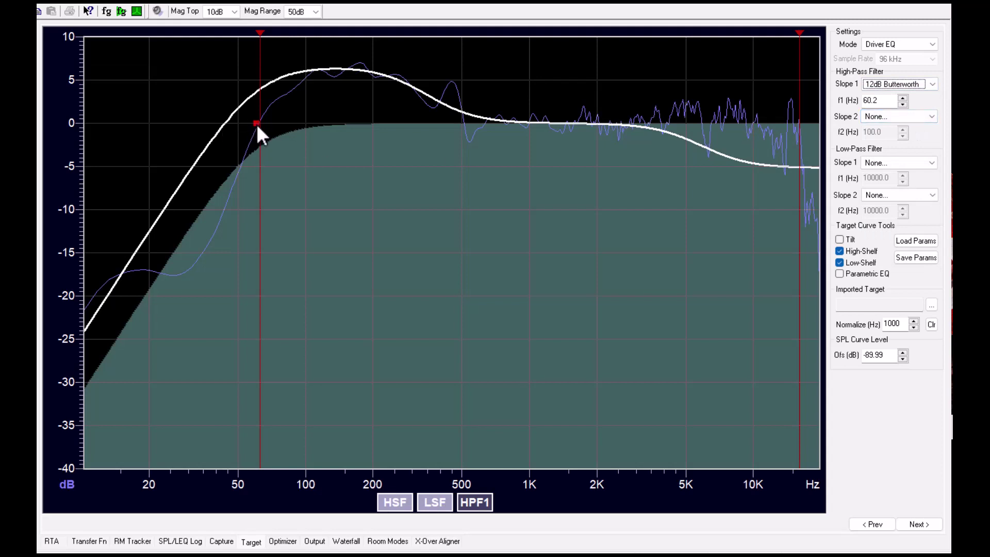
mouse_move(256, 124)
left_mouse_down()
mouse_move(285, 127)
mouse_move(276, 123)
left_mouse_up()
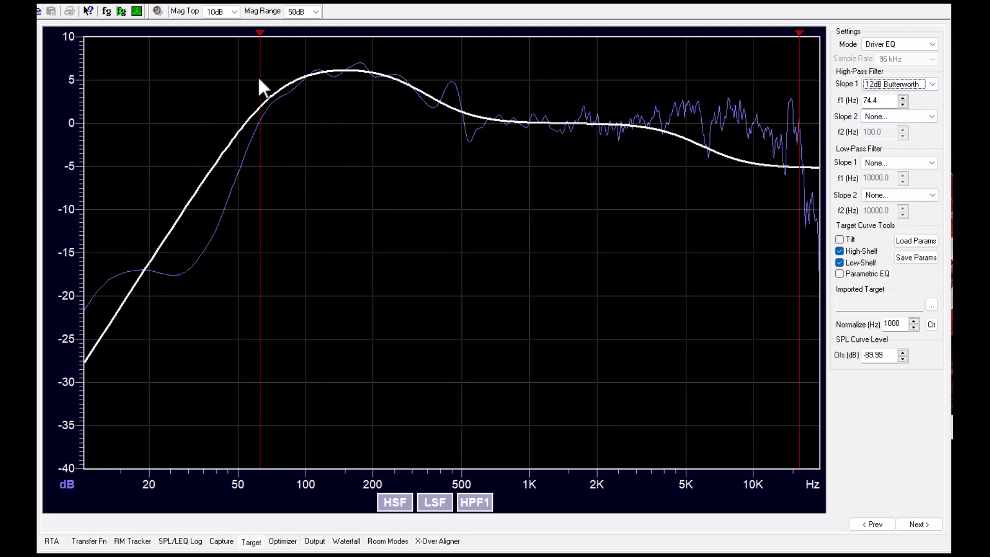
left_click_drag(259, 80, 250, 77)
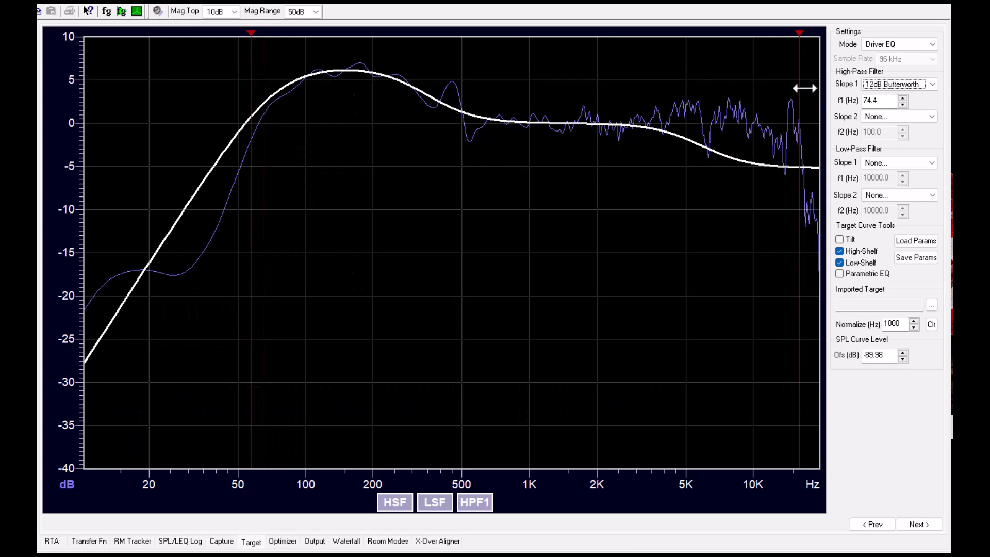
left_click_drag(799, 89, 800, 88)
Run the optimizer against the shaped target, fitting 21 PEQ filters, and return to Optimizer.
left_click(283, 542)
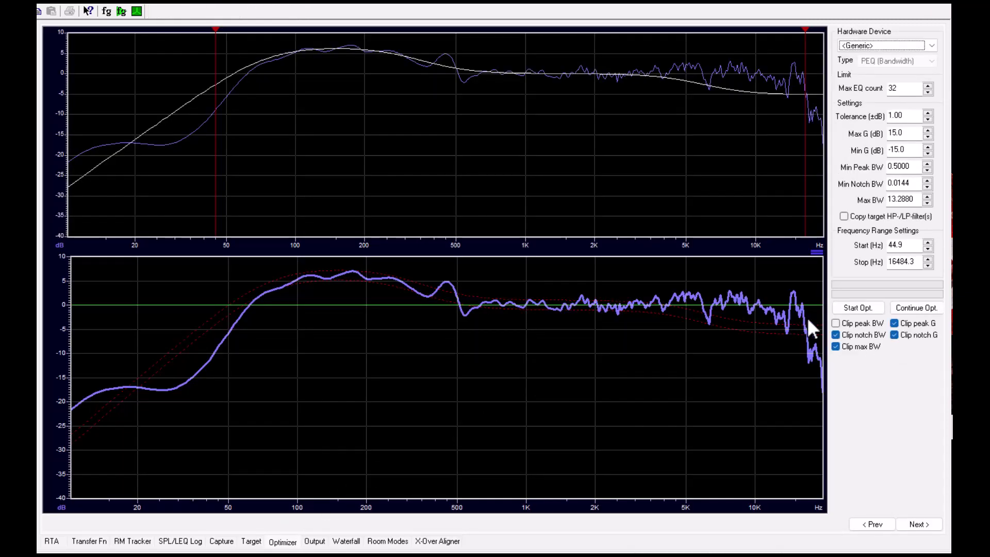
left_click(860, 308)
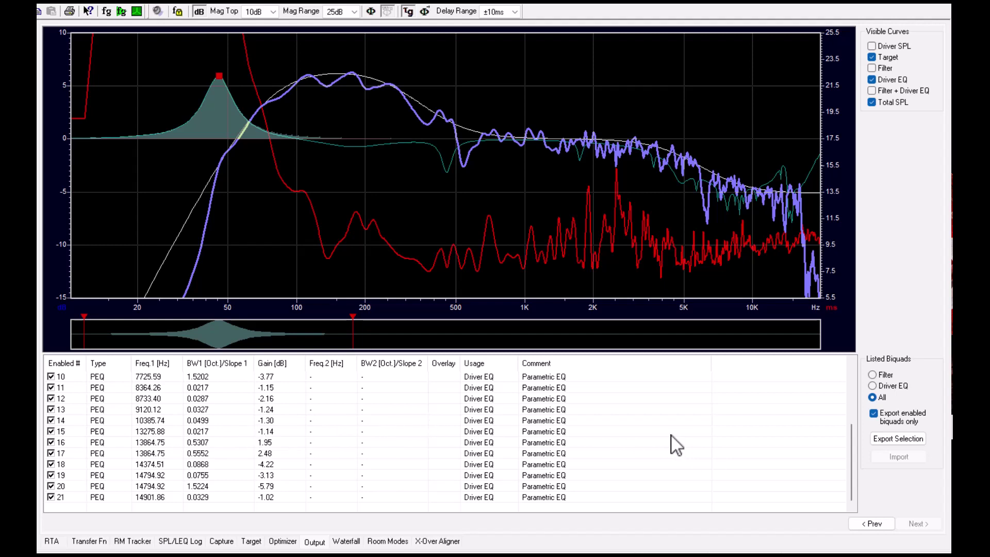
left_click(283, 542)
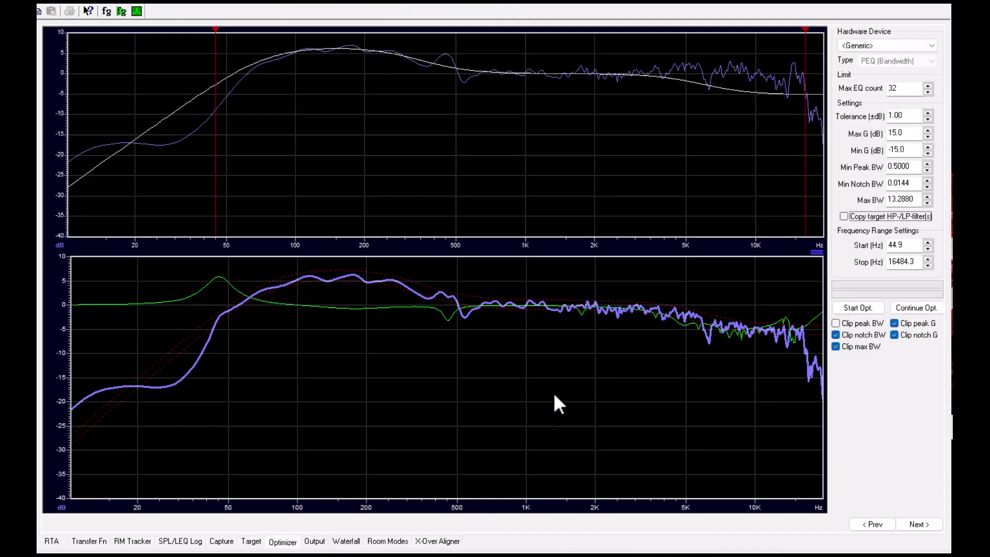
Select the Lake v2 hardware device and run a Raised Cos EQ optimization capped at 27 EQs.
left_click(902, 44)
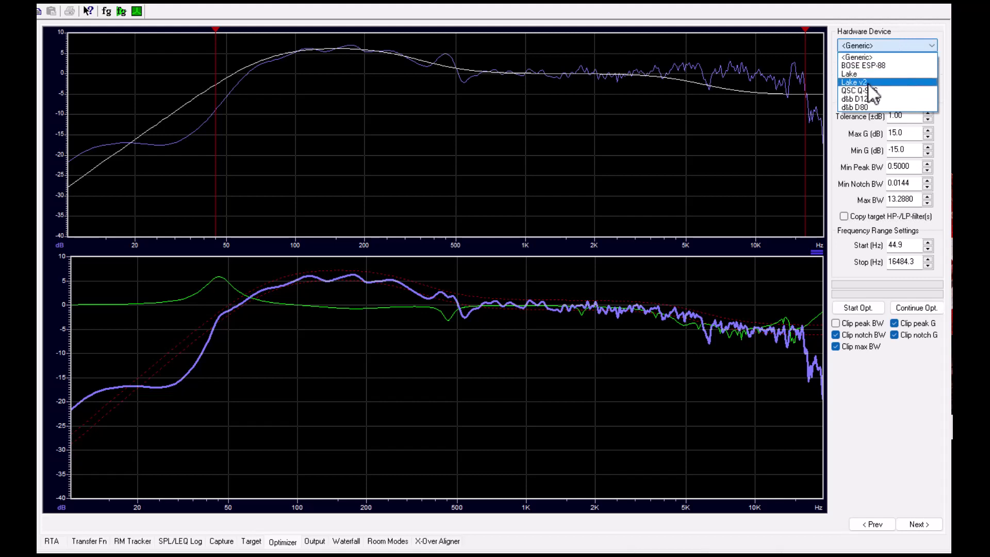
left_click(870, 83)
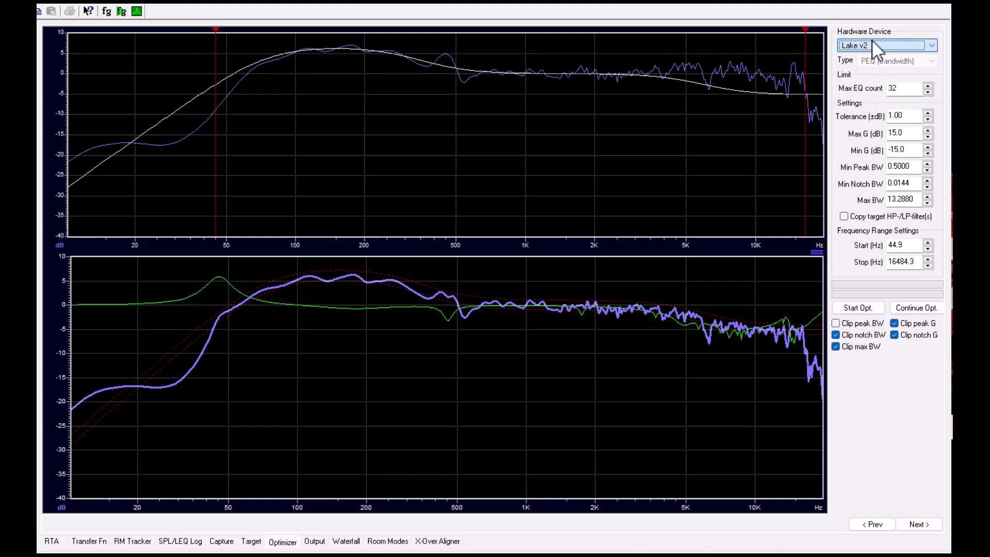
left_click(860, 308)
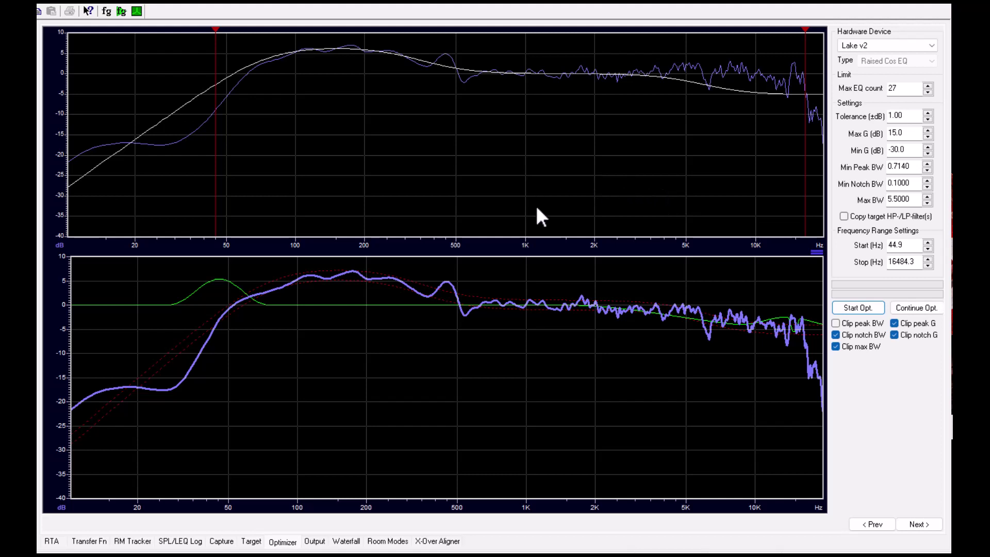
left_click(857, 307)
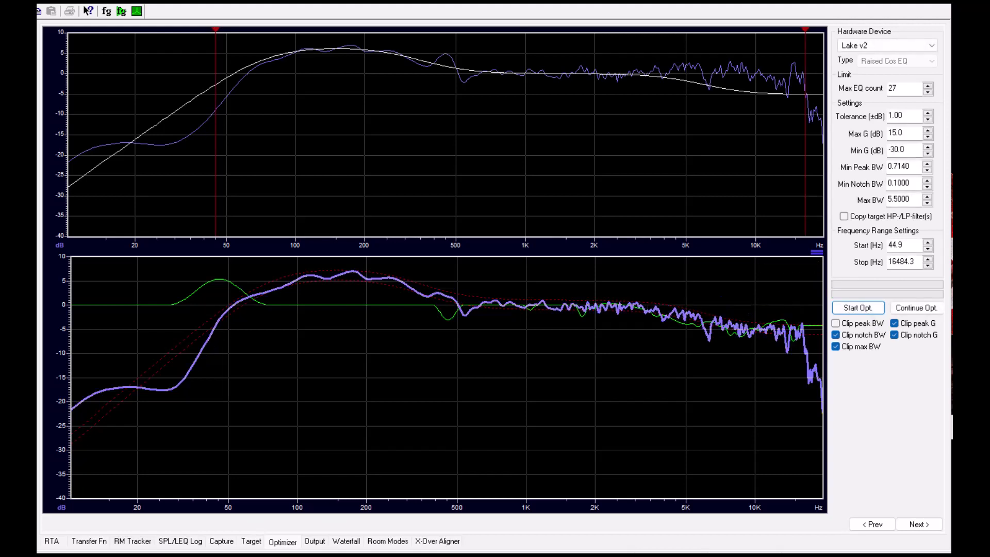
Review the Raised Cos filter list and Total SPL curves, then return to the Generic PEQ optimizer.
left_click(314, 541)
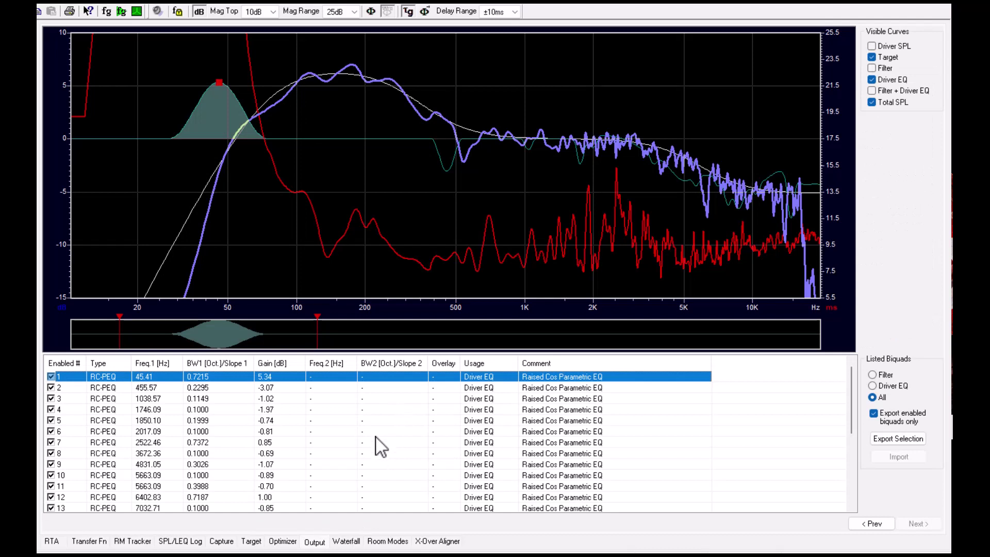
scroll(381, 446, "down", 4)
scroll(381, 447, "up", 4)
left_click(871, 103)
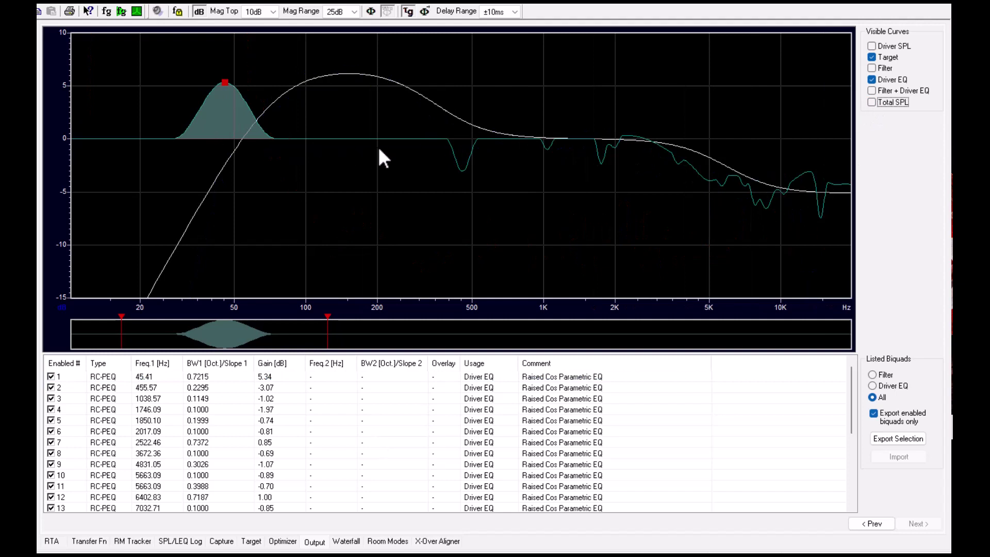
left_click(872, 103)
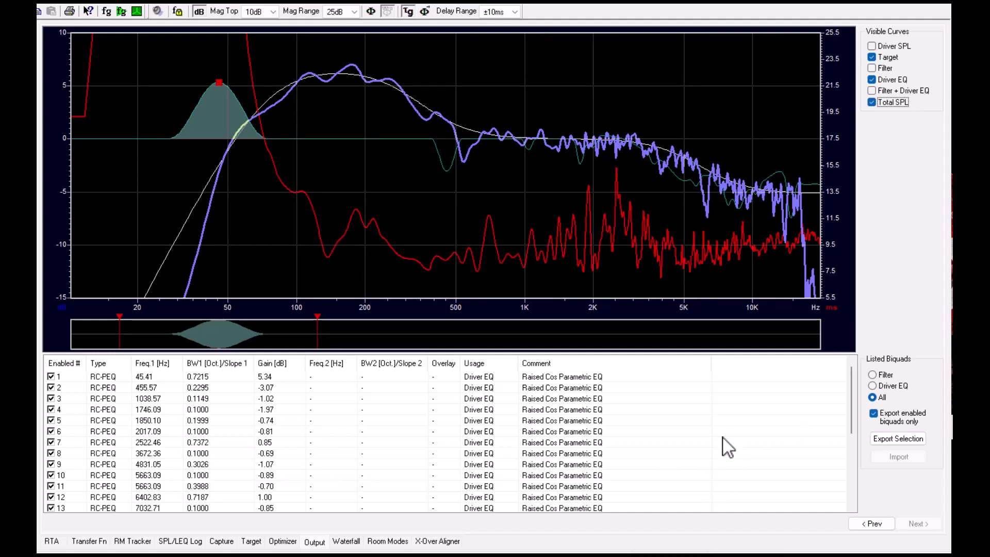
key("ctrl+Page_Up")
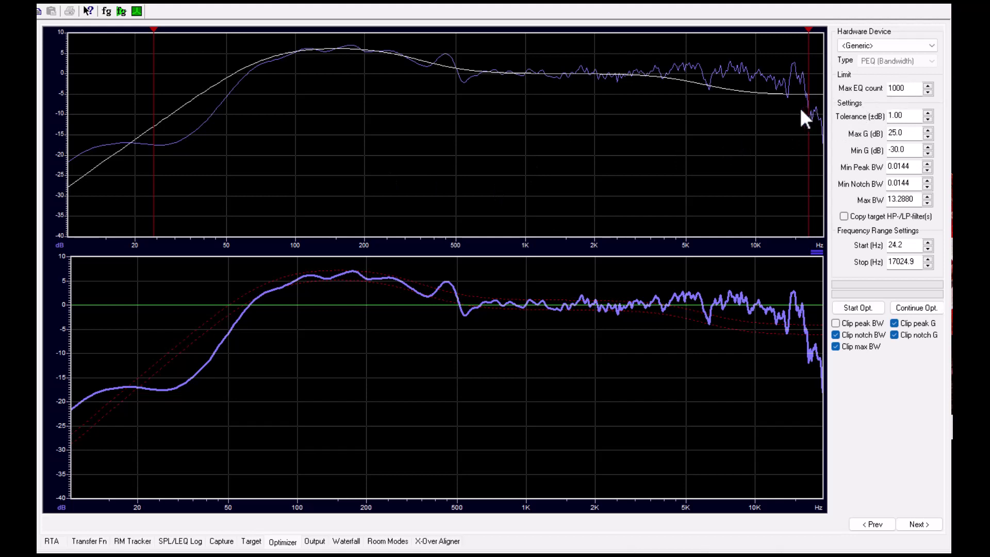
Optimize up to 6 EQ filters restricted to the 195.7–2981 Hz midrange band.
double_click(897, 89)
type("12")
left_click_drag(153, 193, 364, 188)
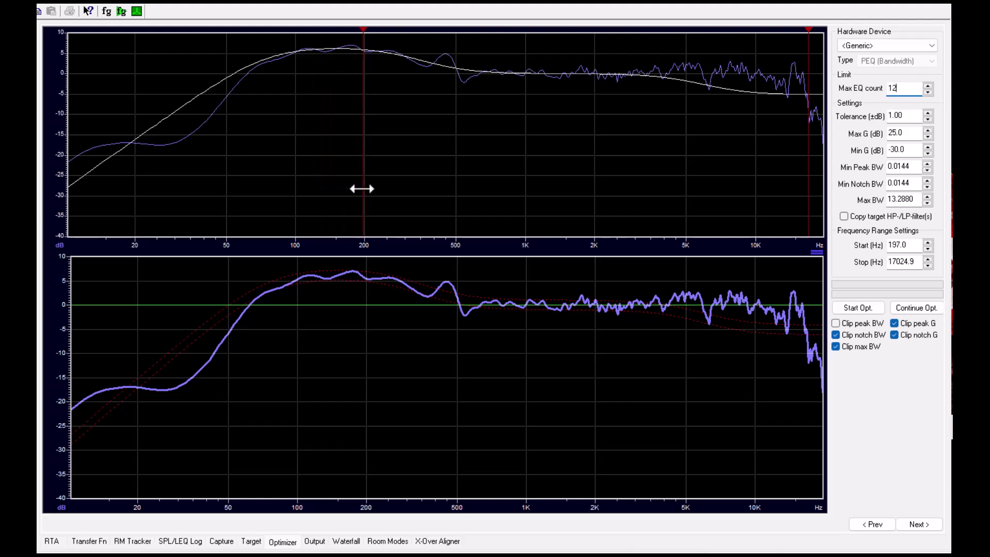
mouse_move(807, 181)
left_mouse_down()
mouse_move(587, 196)
mouse_move(633, 193)
left_mouse_up()
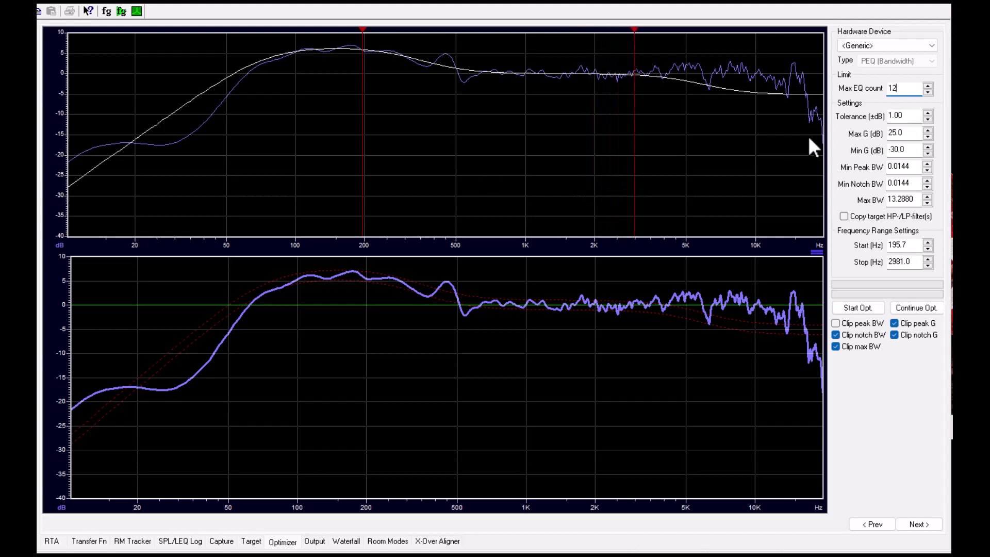
left_click_drag(896, 88, 885, 88)
type("6")
left_click(860, 307)
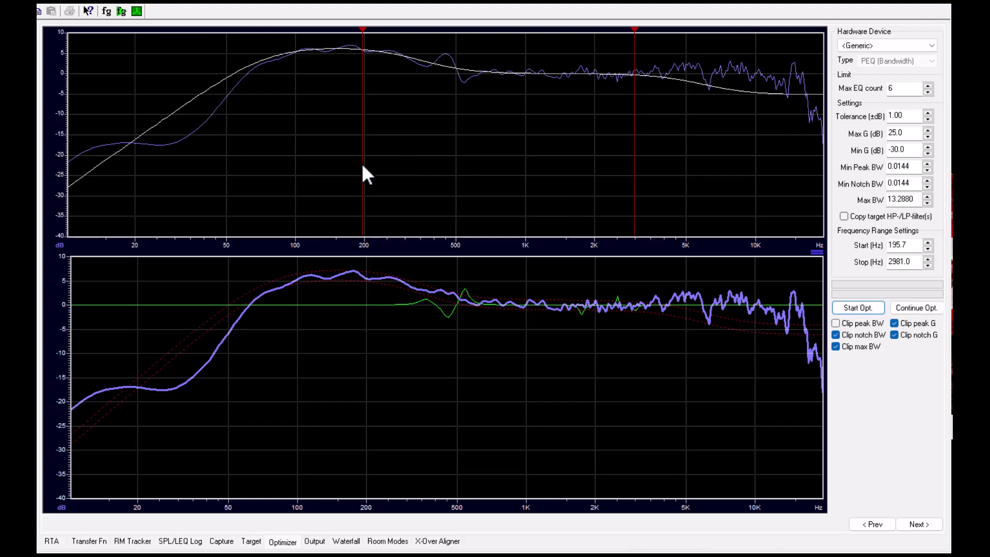
Continue optimization with a higher EQ limit over the low band, about 44–203 Hz.
left_click_drag(364, 170, 207, 173)
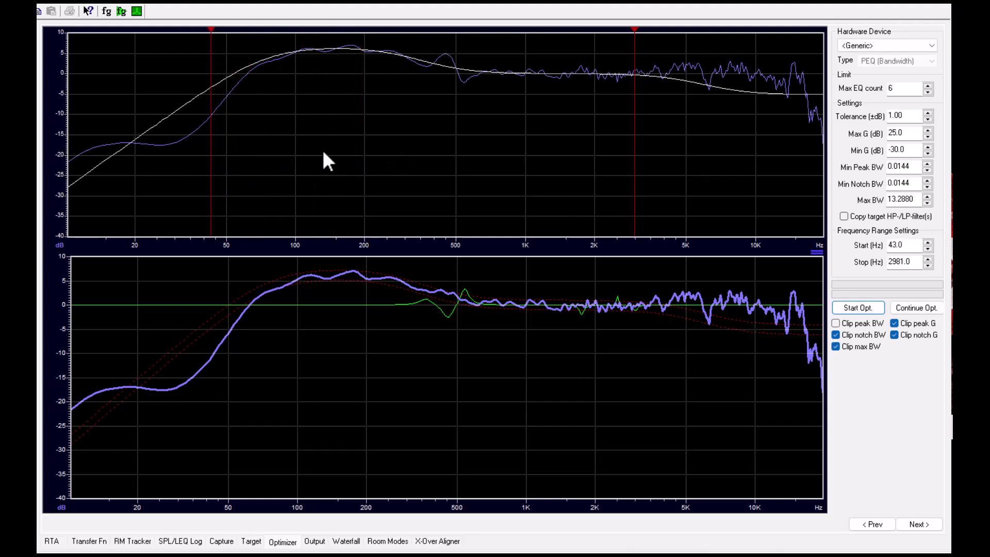
mouse_move(635, 162)
left_mouse_down()
mouse_move(506, 154)
mouse_move(366, 168)
left_mouse_up()
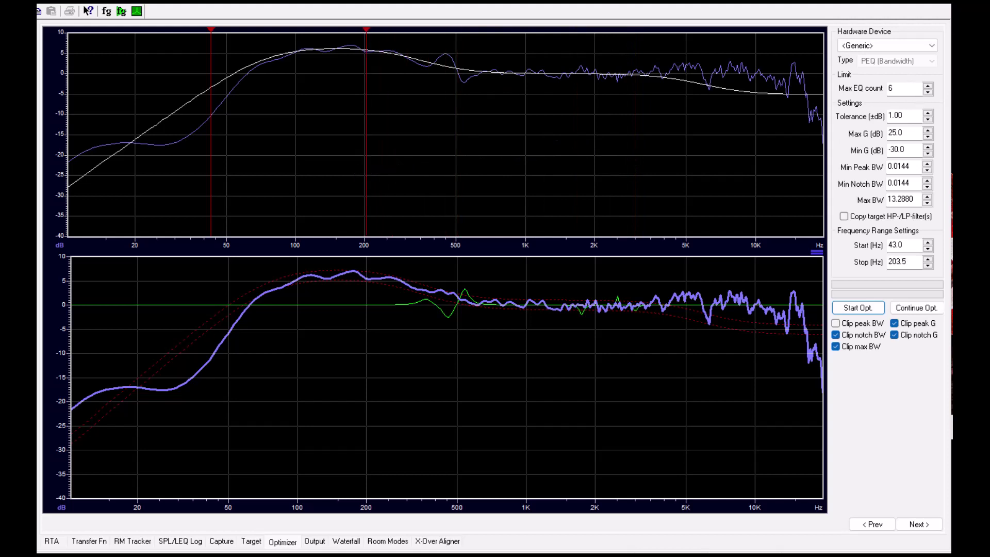
left_click(927, 86)
left_click(928, 86)
left_click(928, 86)
left_click(928, 85)
left_click(916, 308)
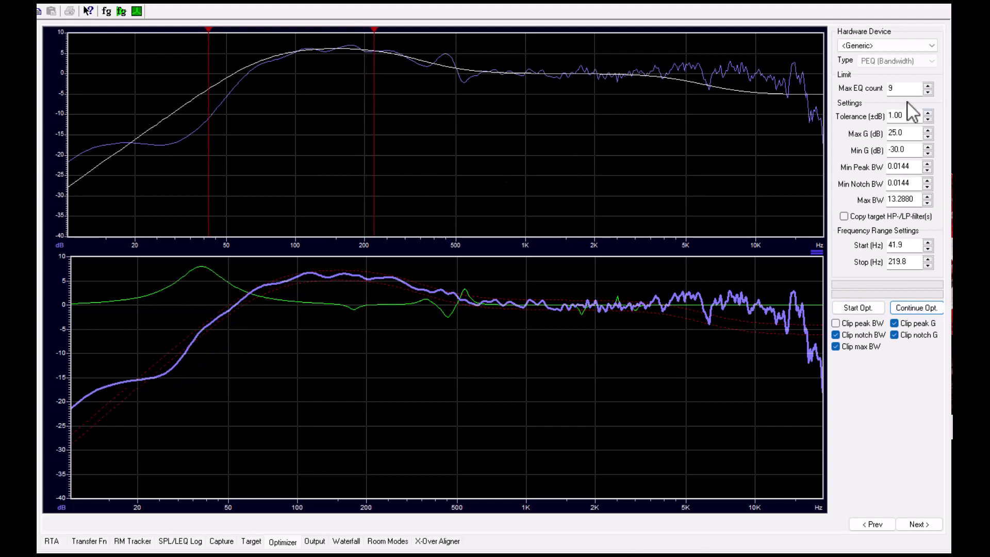
Continue optimization with up to 12 EQs over the 2553.3–16698.5 Hz treble range.
left_click(928, 87)
left_click(927, 87)
left_click(928, 87)
left_click_drag(375, 195, 782, 183)
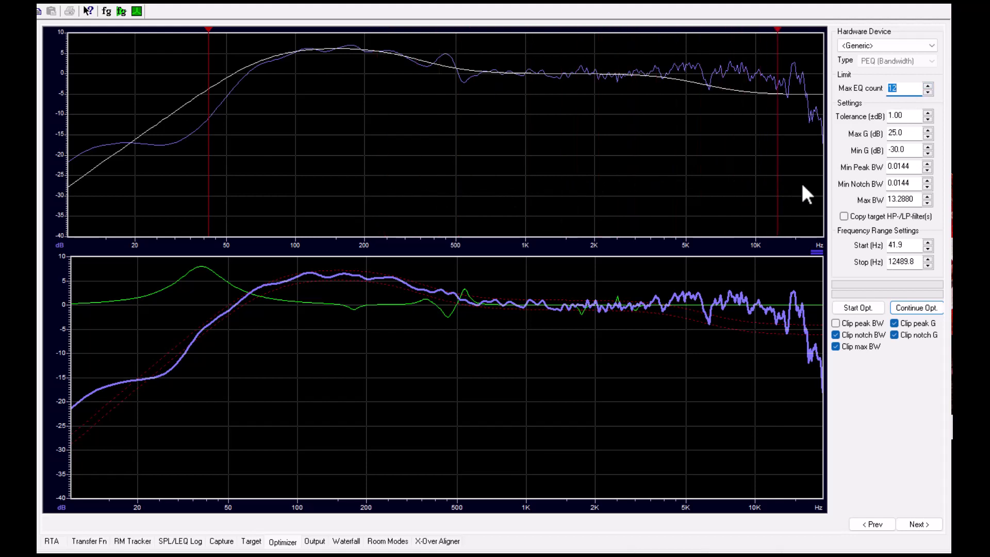
left_click_drag(778, 148, 807, 138)
left_click_drag(208, 180, 618, 175)
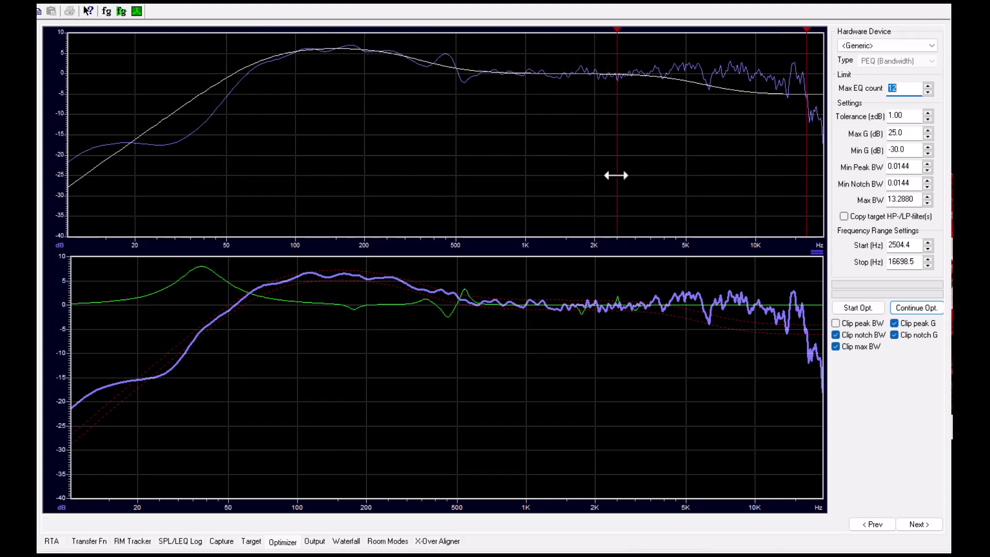
left_click(920, 308)
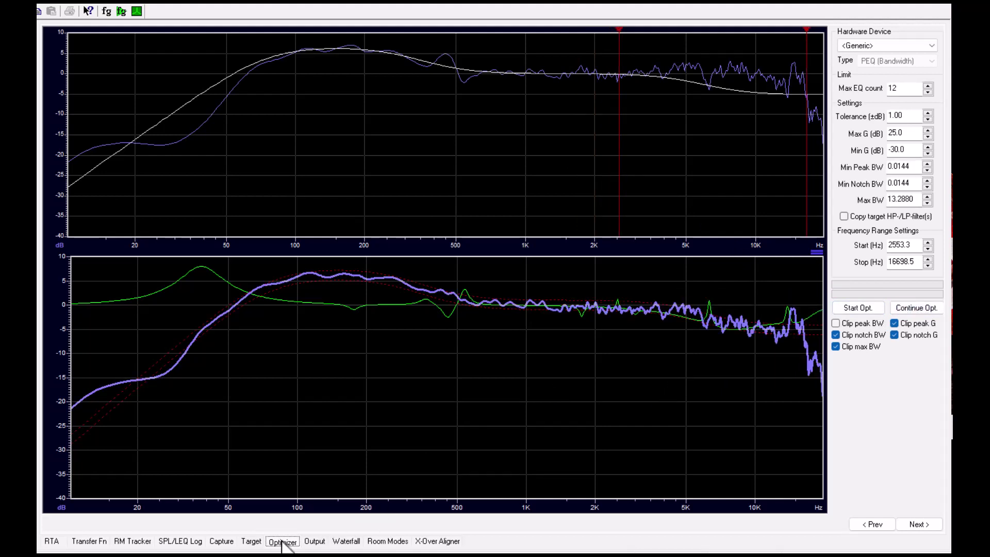
Show the Output page listing the 12 PEQ filters, from 38.09 Hz to 14794.92 Hz.
left_click(325, 541)
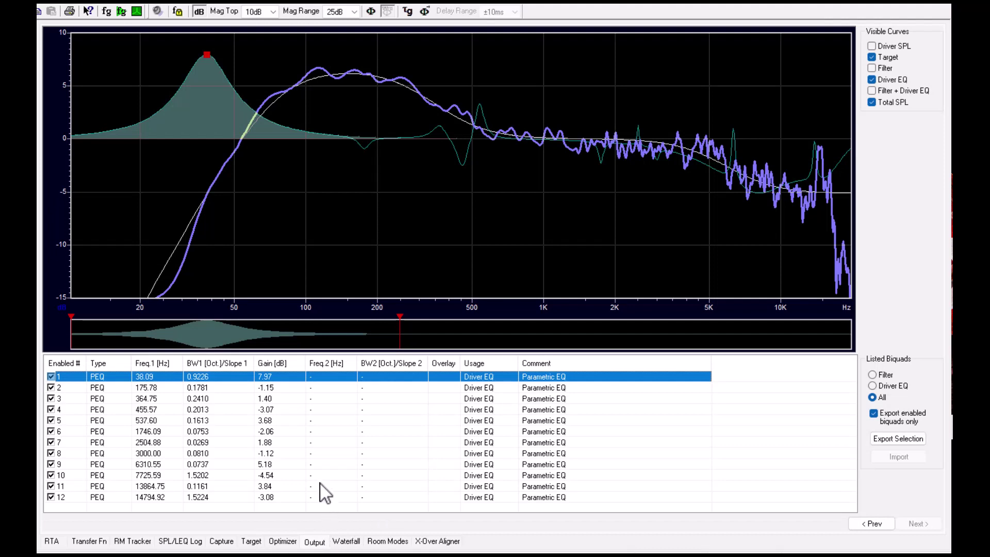